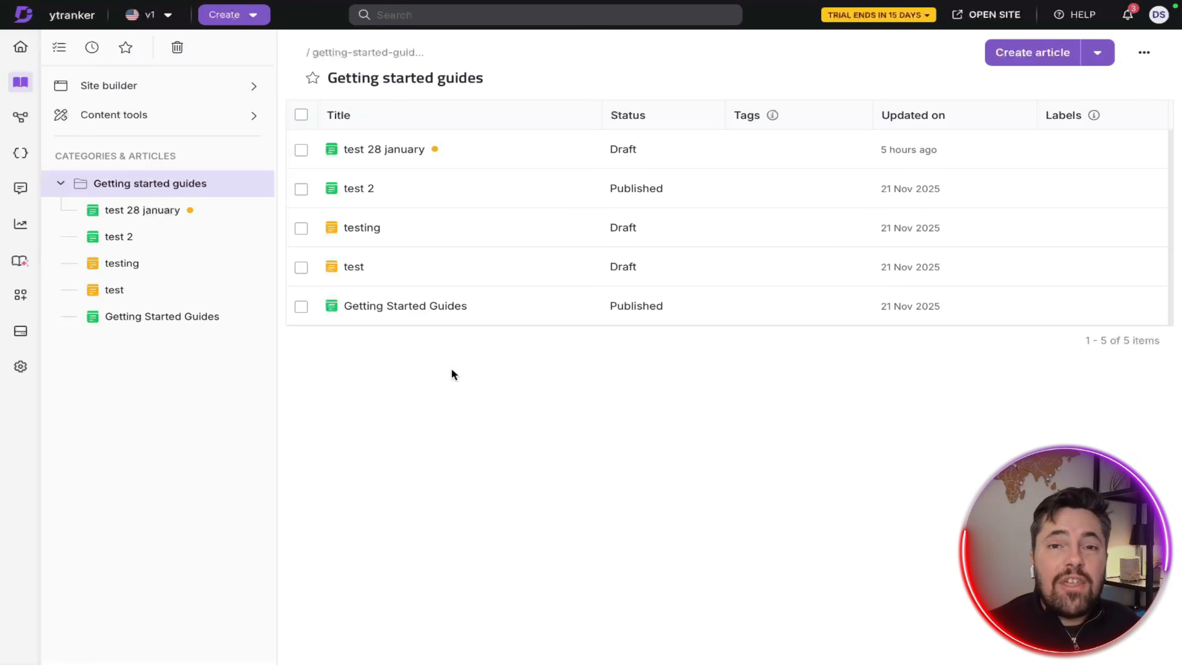
- Generate a new article with Eddy AI from the prompt "how to reset a password"
click(225, 20)
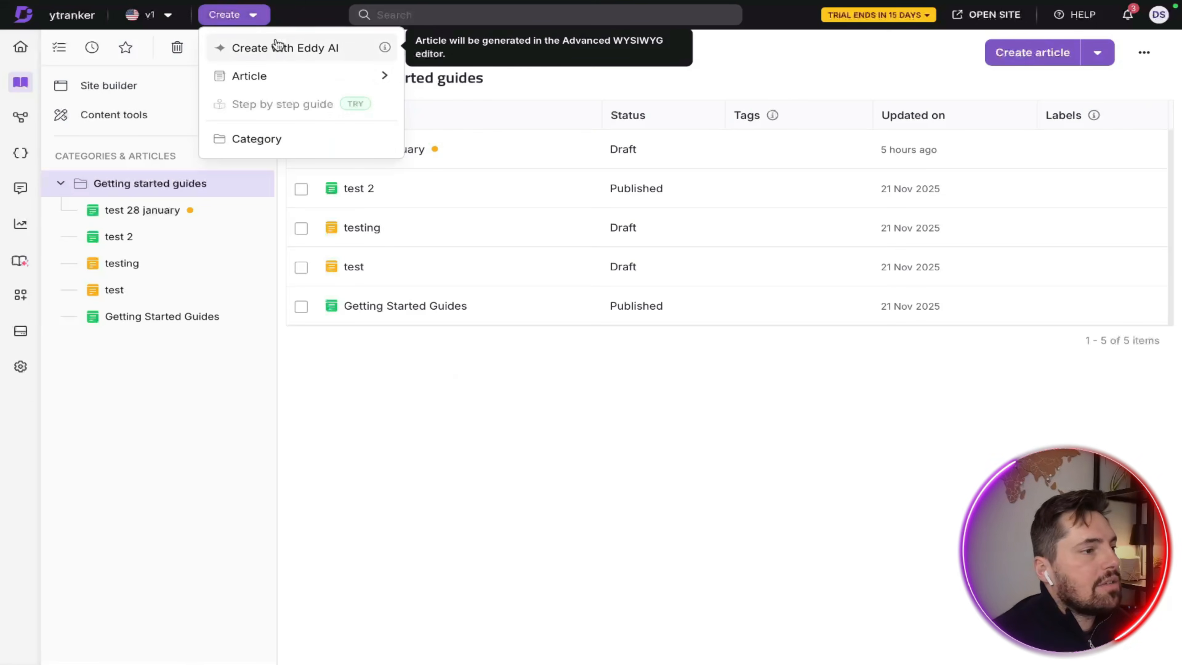
click(277, 47)
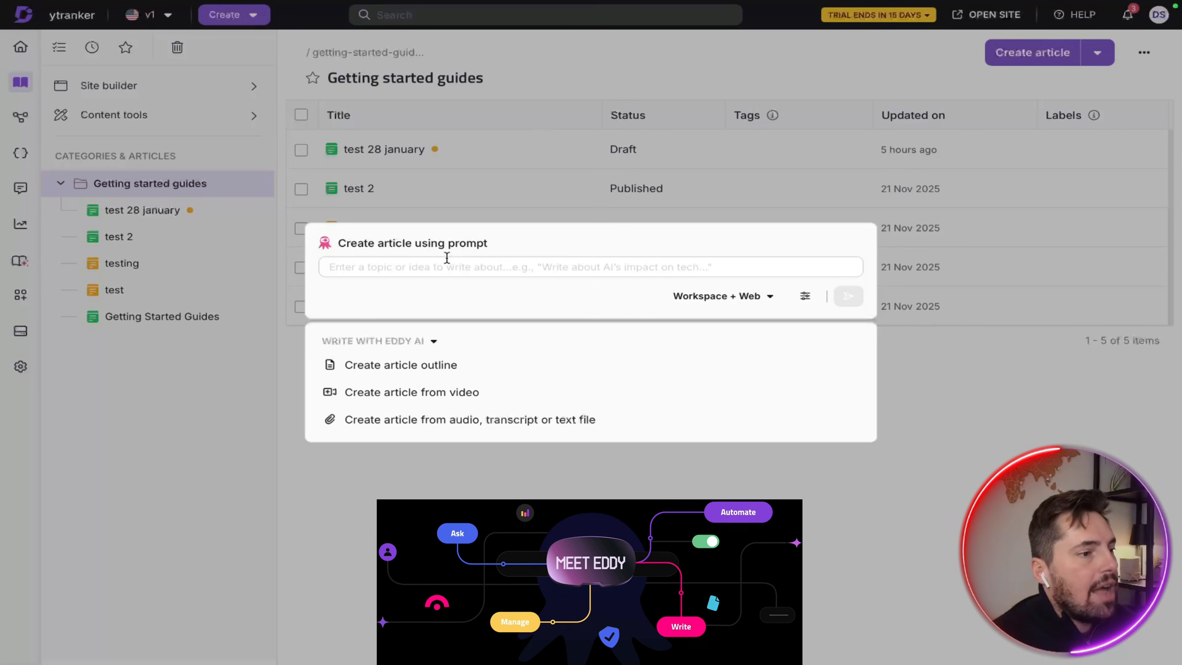
text(how to reset a password)
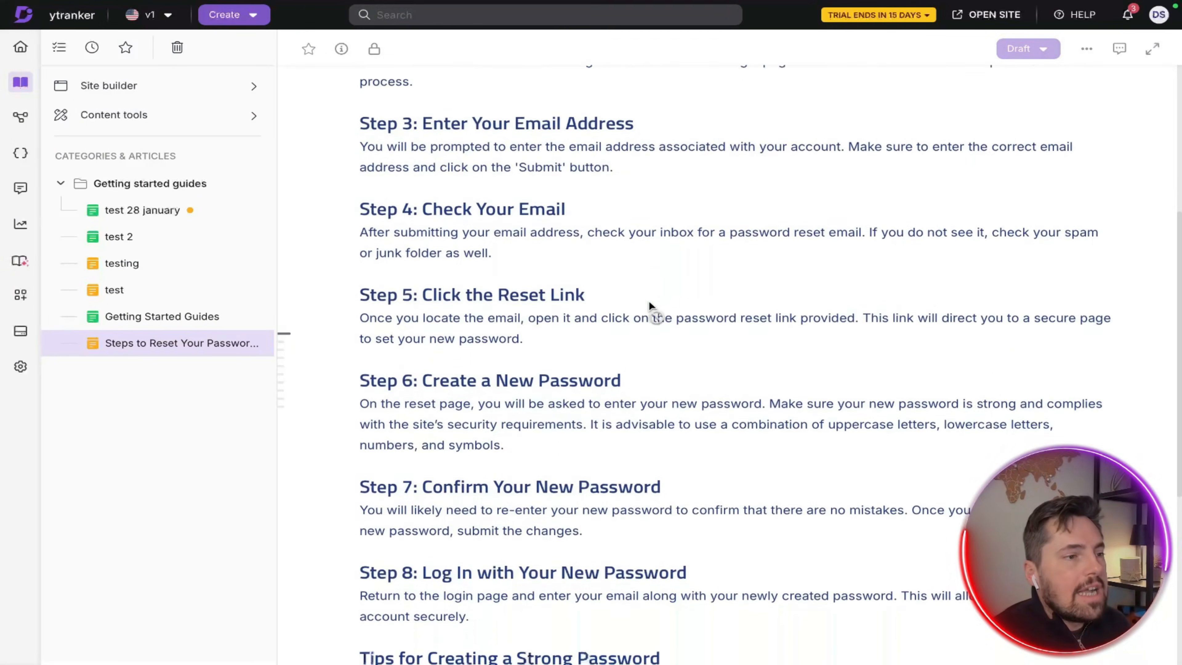
- Review the generated password reset draft and its more professional rewrite, including the steps and the strong-password tips
scroll(650, 301, down, 1)
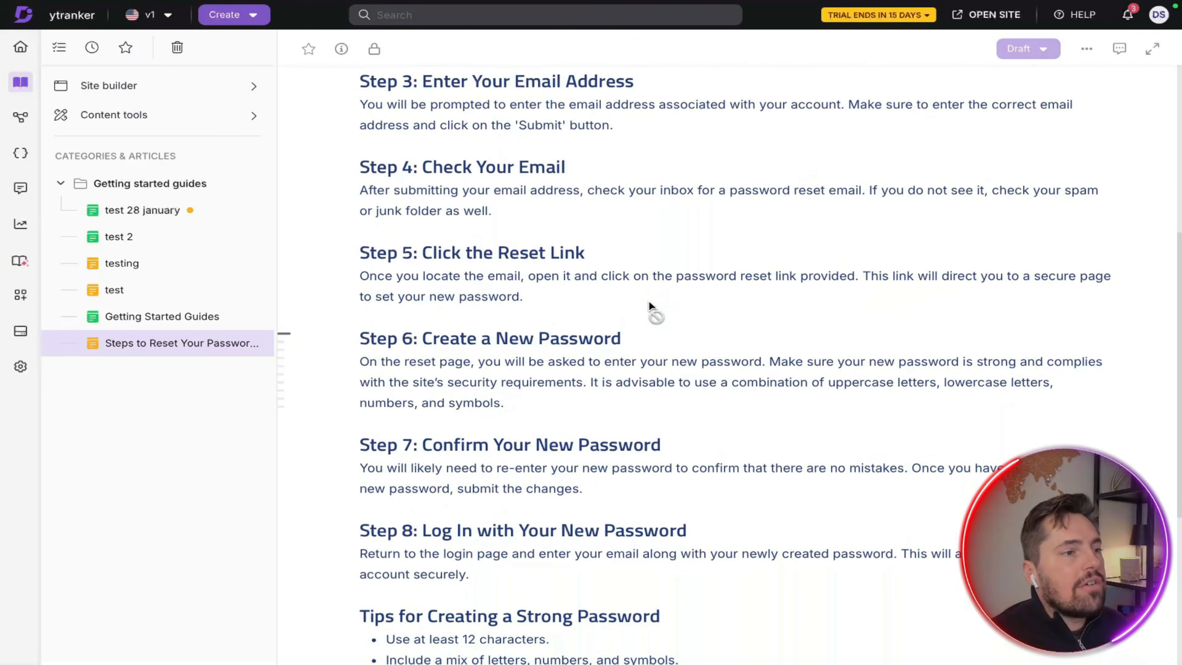
scroll(649, 301, down, 2)
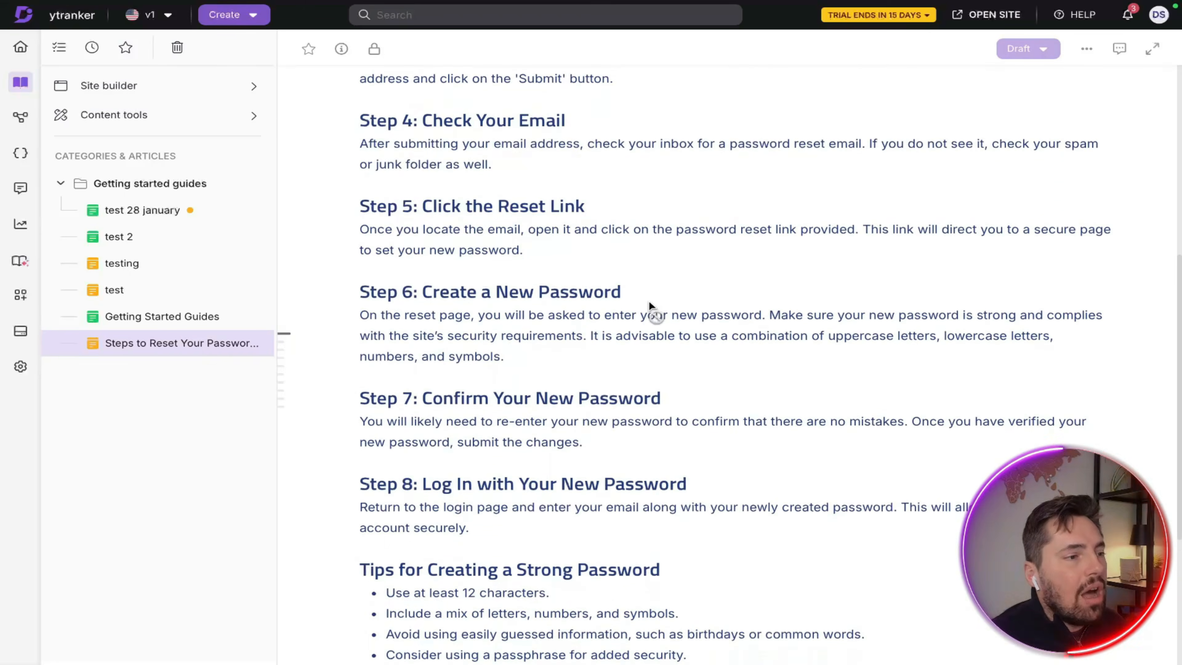
scroll(650, 301, down, 3)
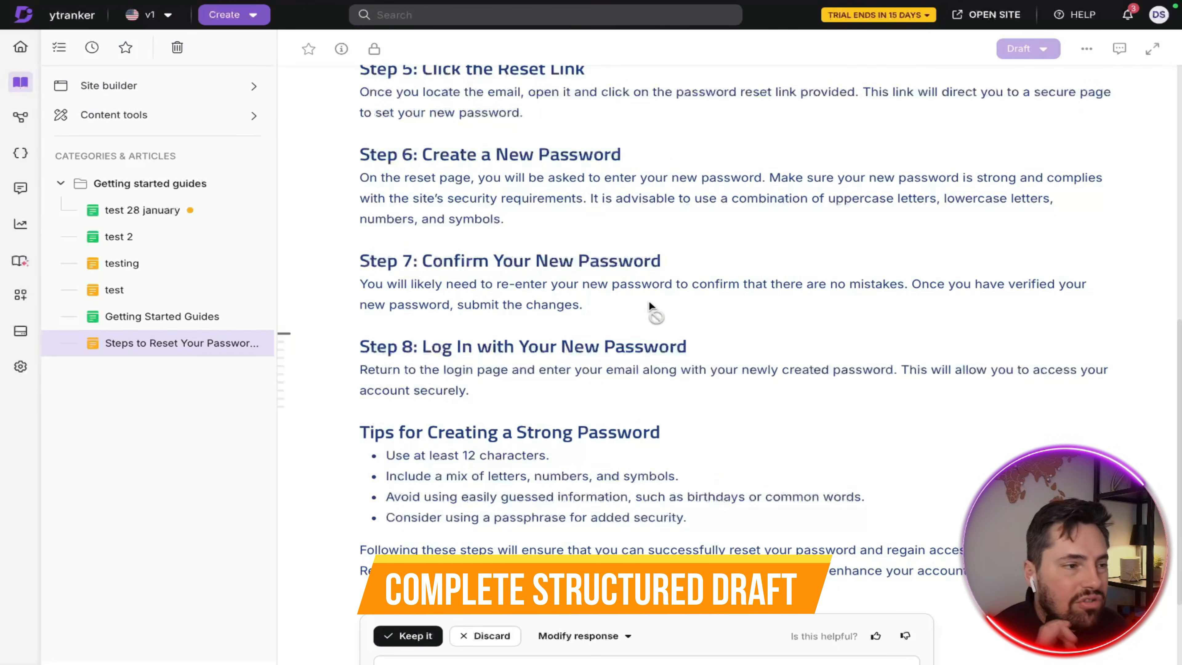
scroll(649, 301, down, 3)
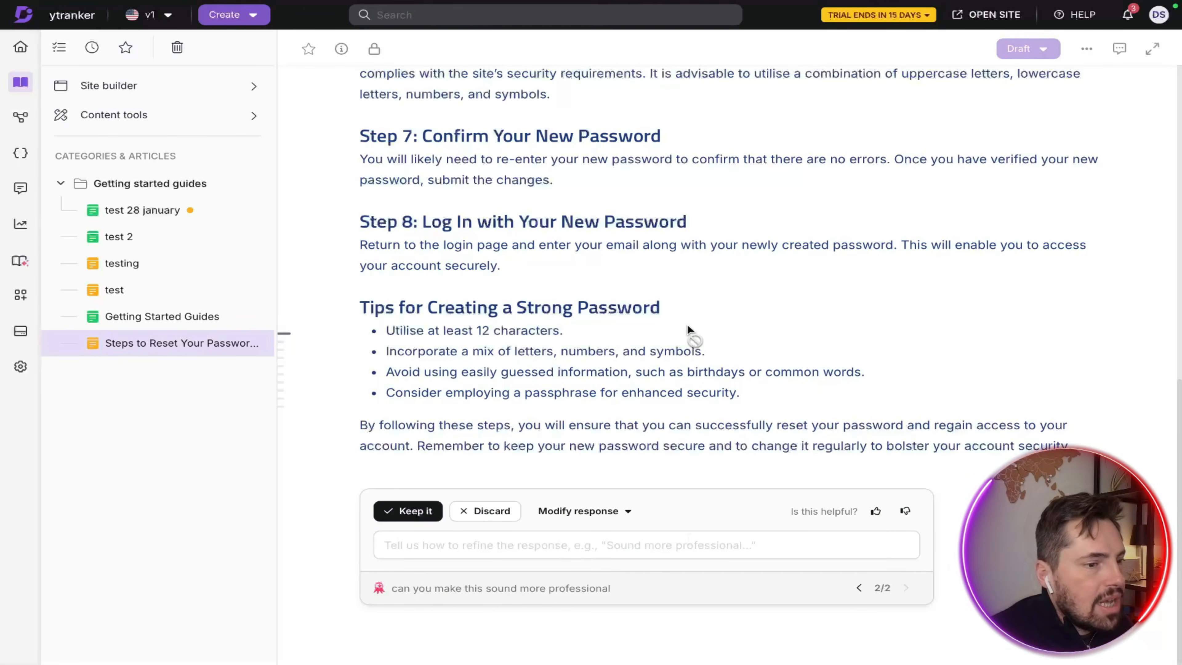
scroll(687, 323, up, 10)
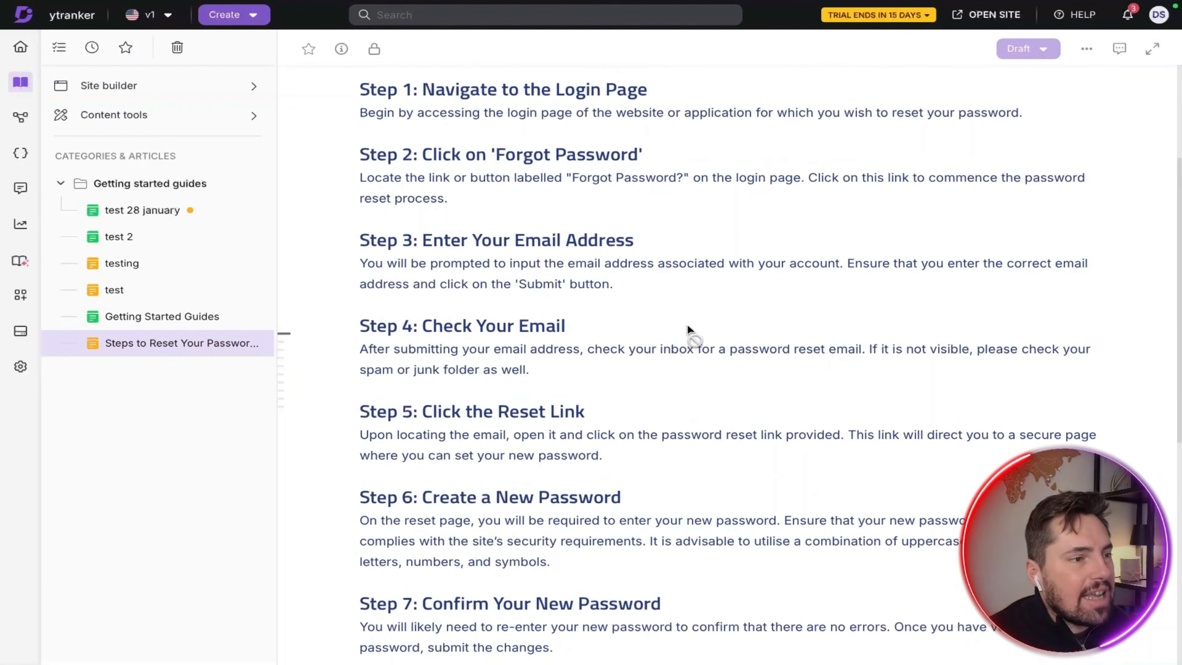
scroll(687, 323, up, 3)
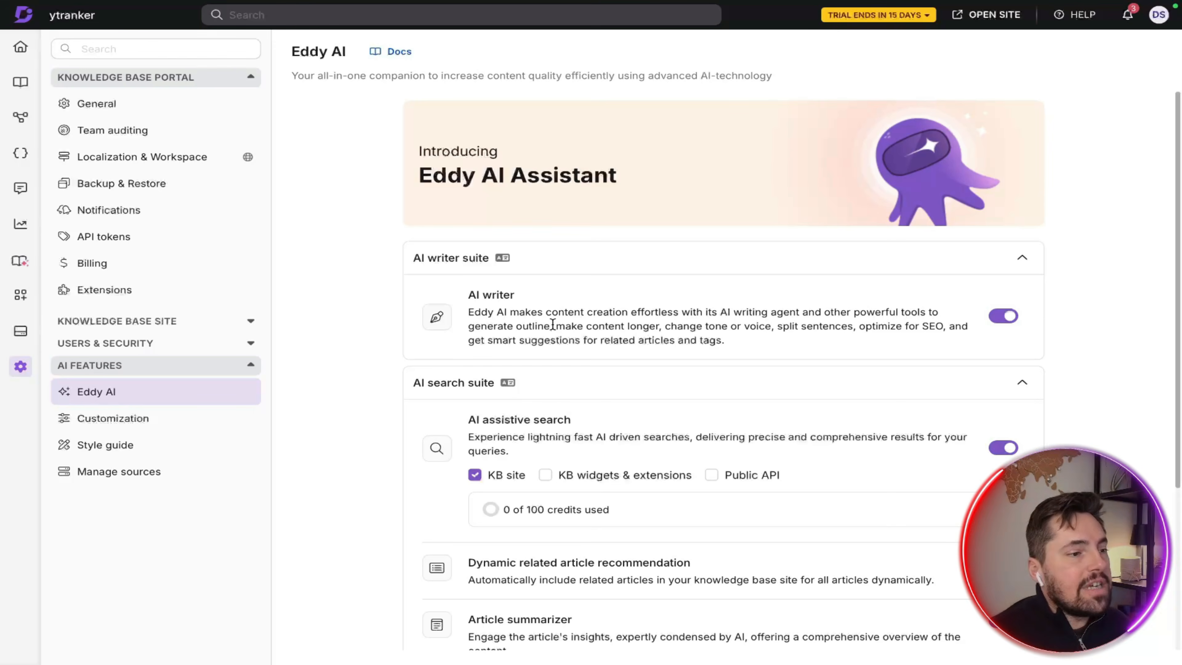
- Look through the AI writer suite and AI search suite options in the Eddy AI settings
scroll(705, 382, down, 5)
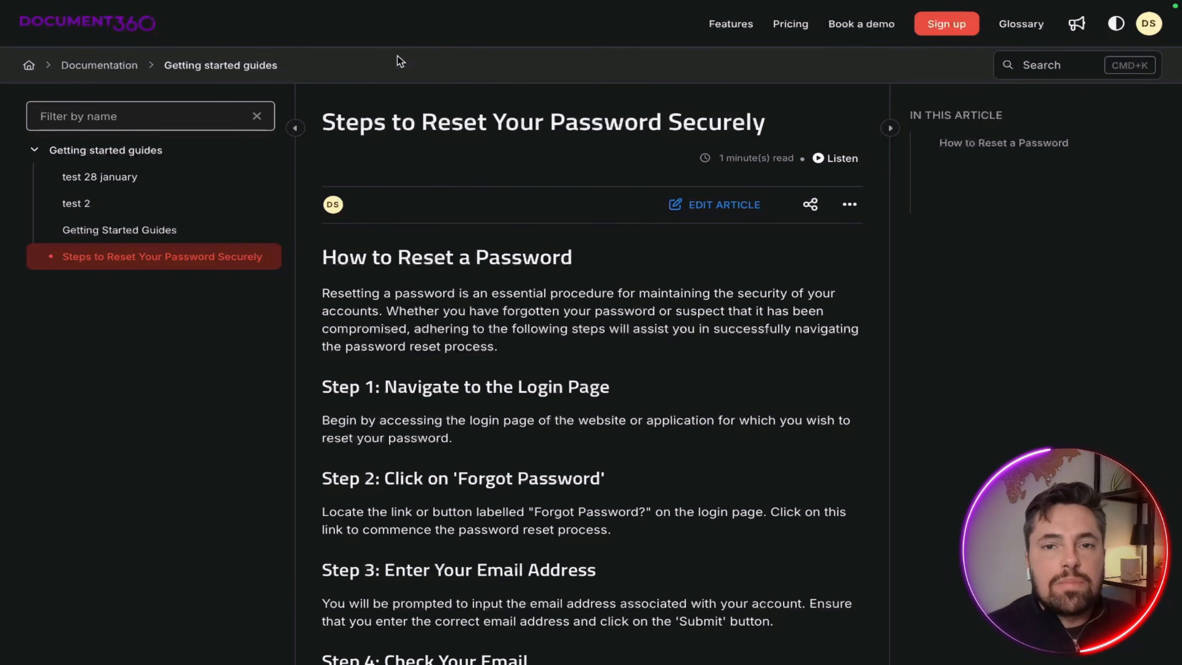
- Read the article "Steps to Reset Your Password Securely" on the published knowledge base site
scroll(511, 286, down, 8)
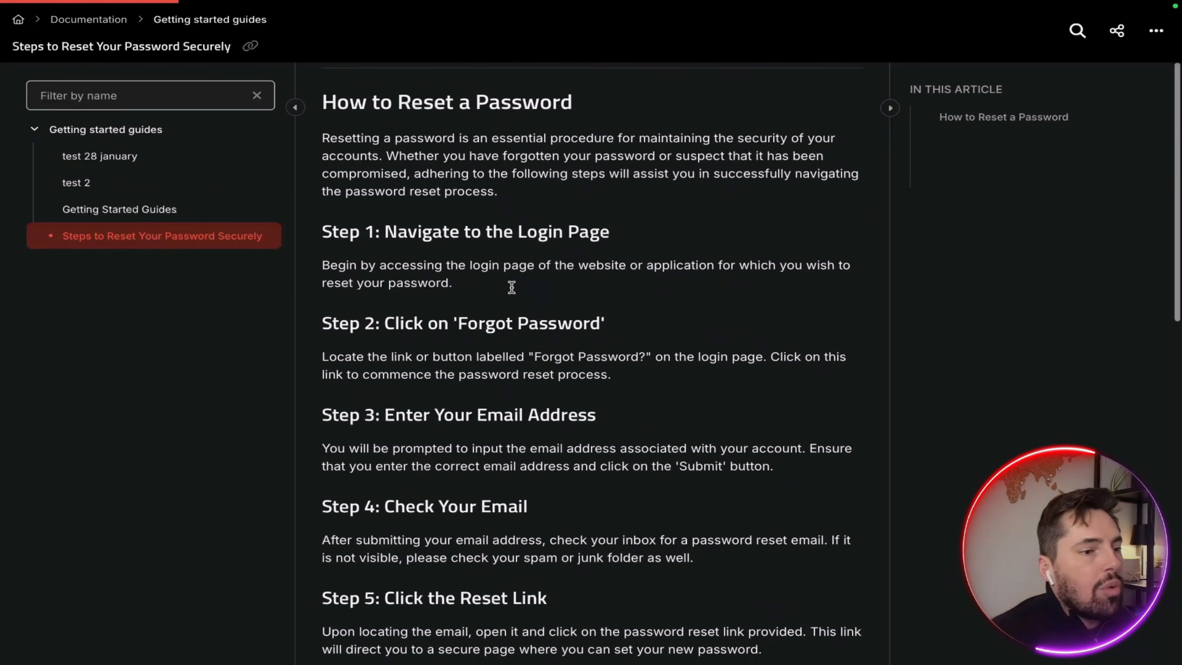
scroll(511, 286, down, 13)
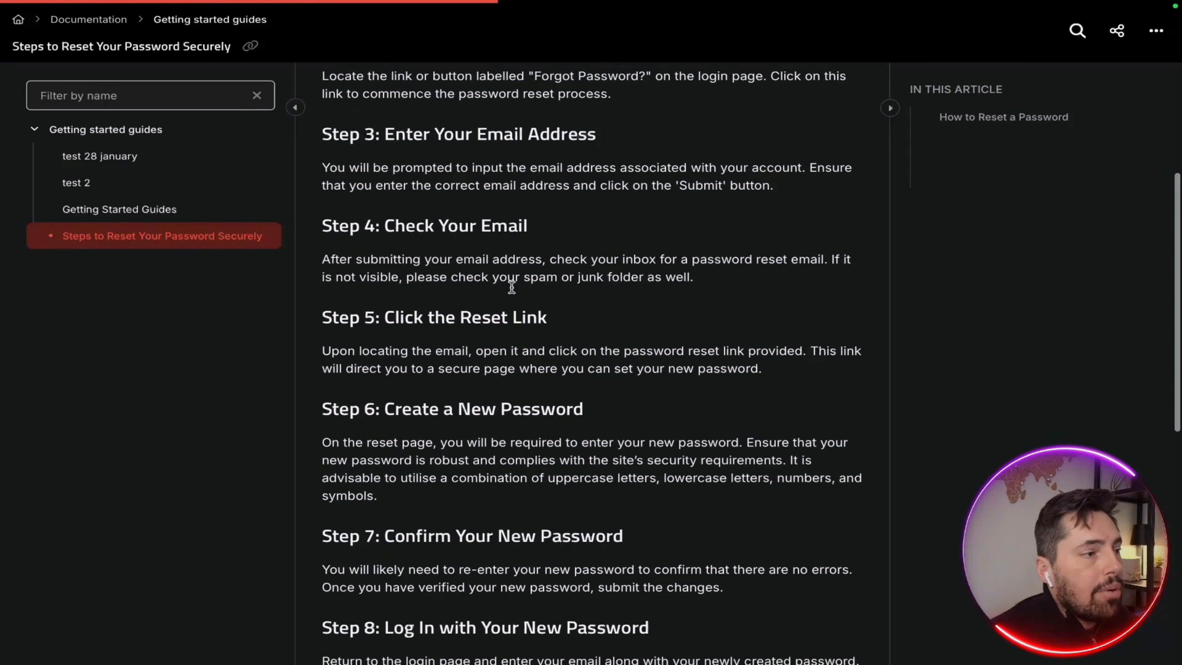
scroll(511, 286, down, 1)
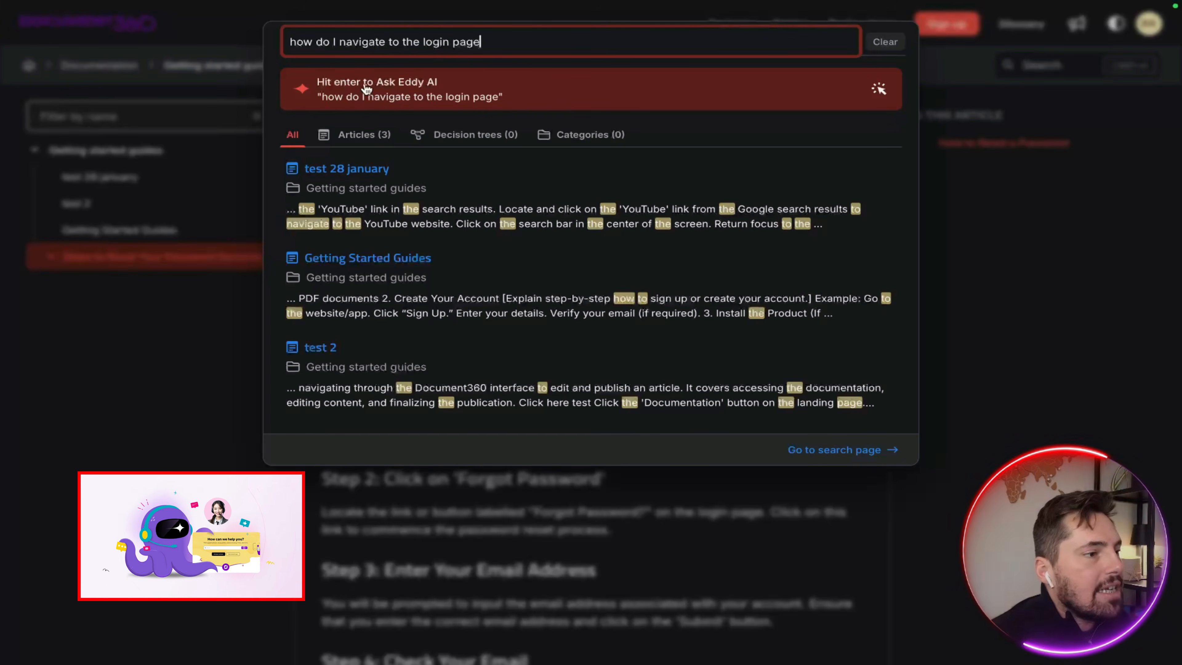
- Ask Eddy AI "how do I navigate to the login page" in the site search, collapse the answer and close the search
click(371, 80)
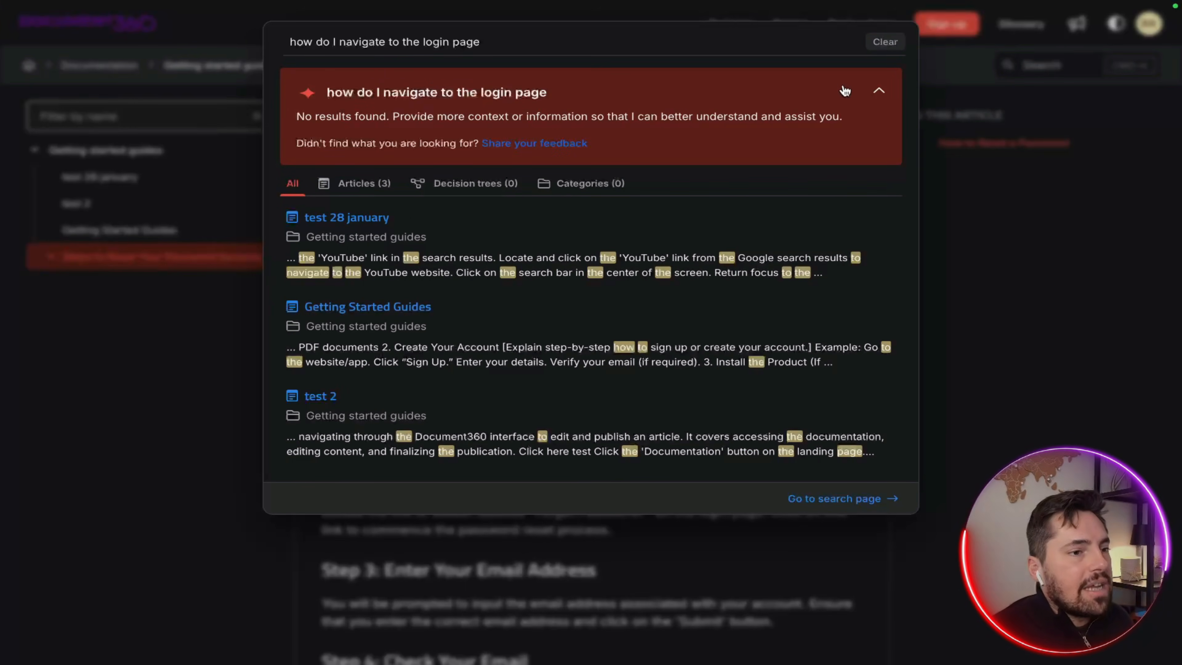
click(884, 92)
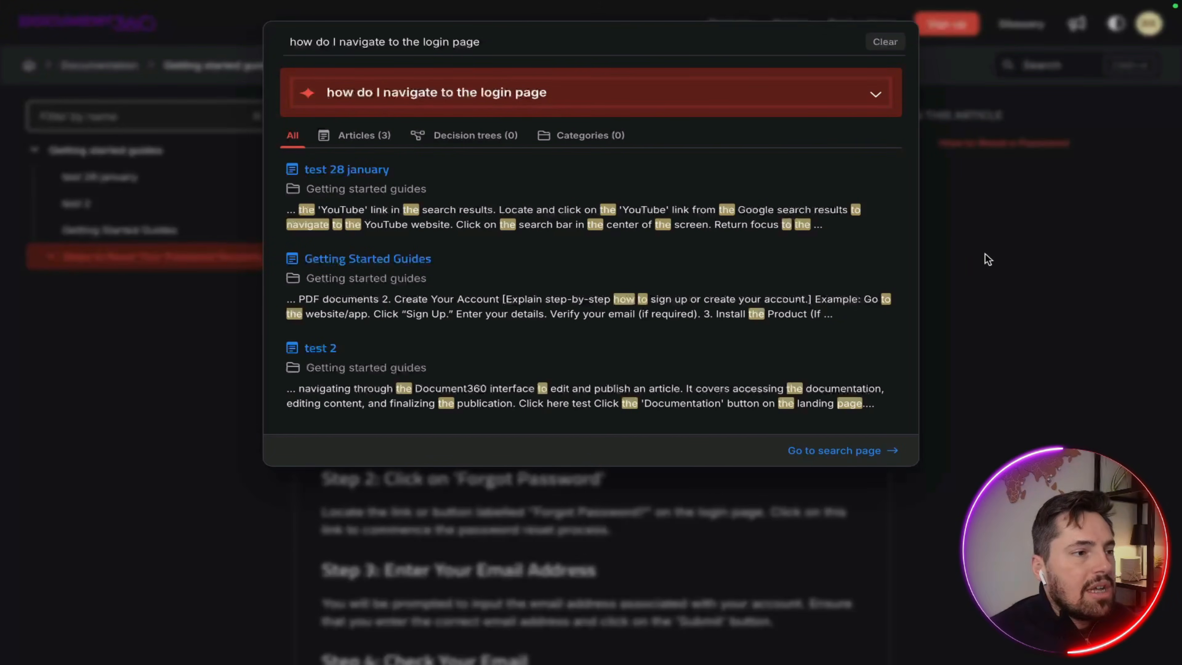
click(970, 267)
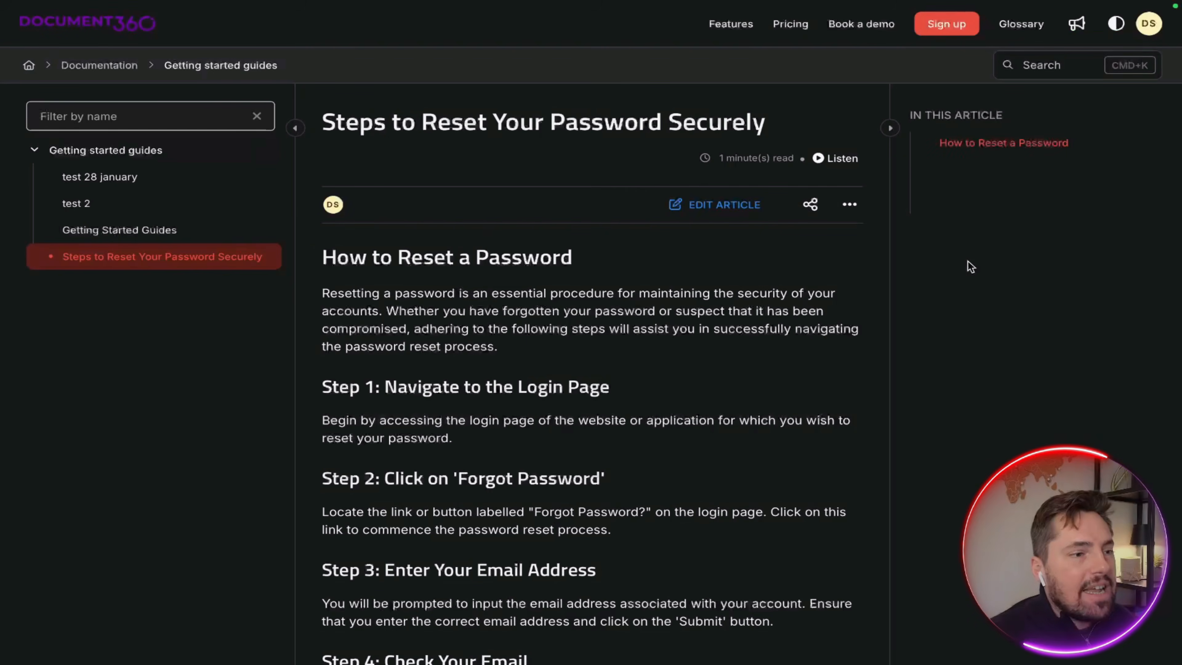
- Go through the published password reset article again, checking how its individual steps are laid out
scroll(633, 398, down, 6)
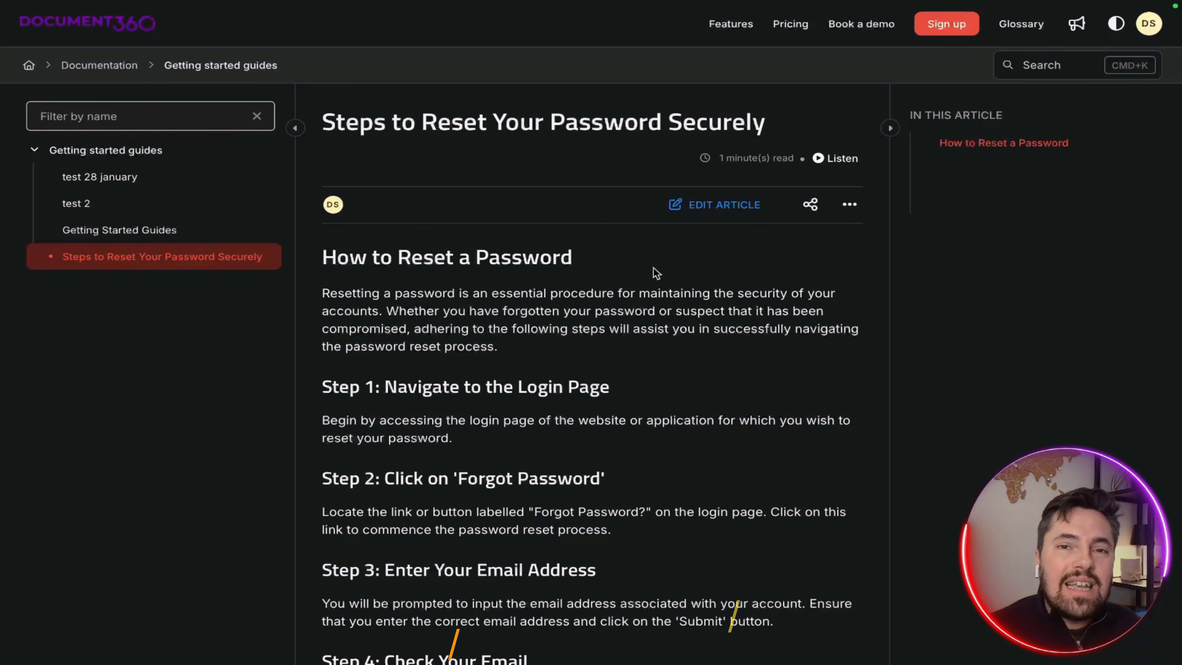
scroll(656, 273, down, 3)
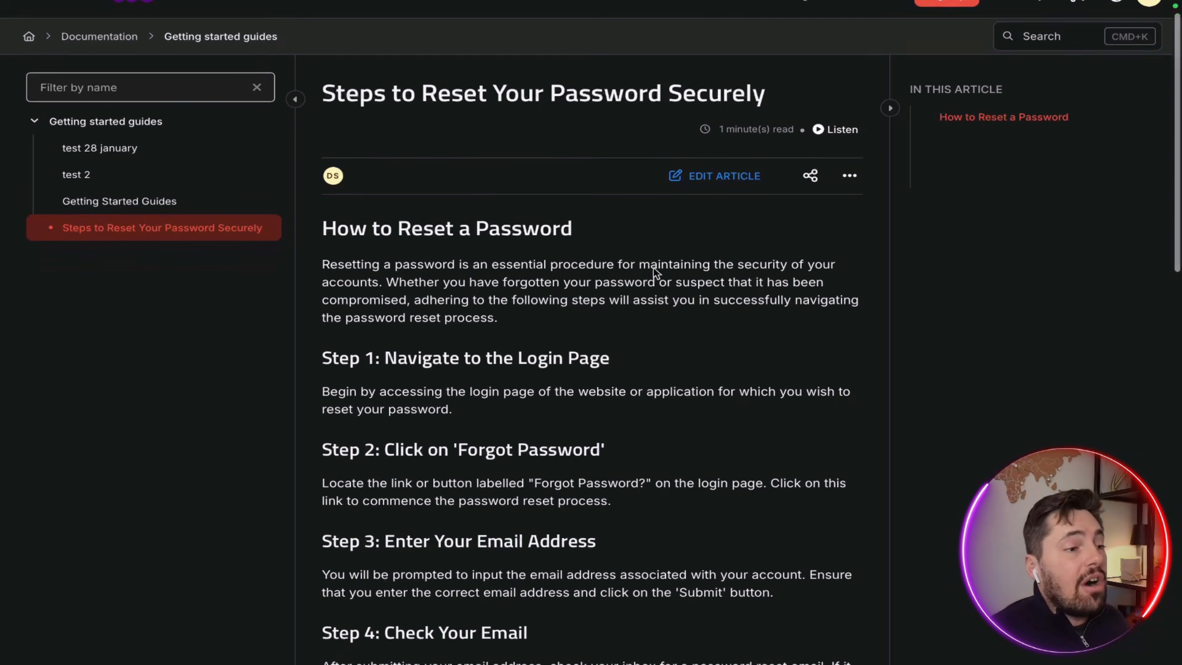
scroll(657, 273, down, 4)
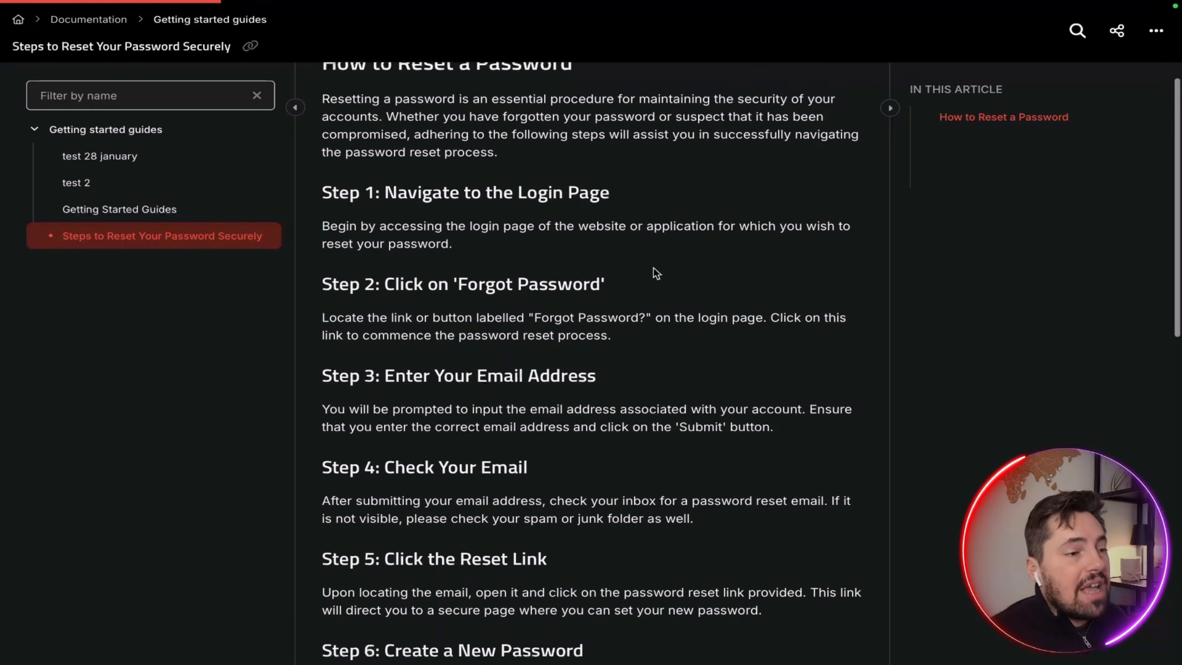
scroll(656, 274, down, 4)
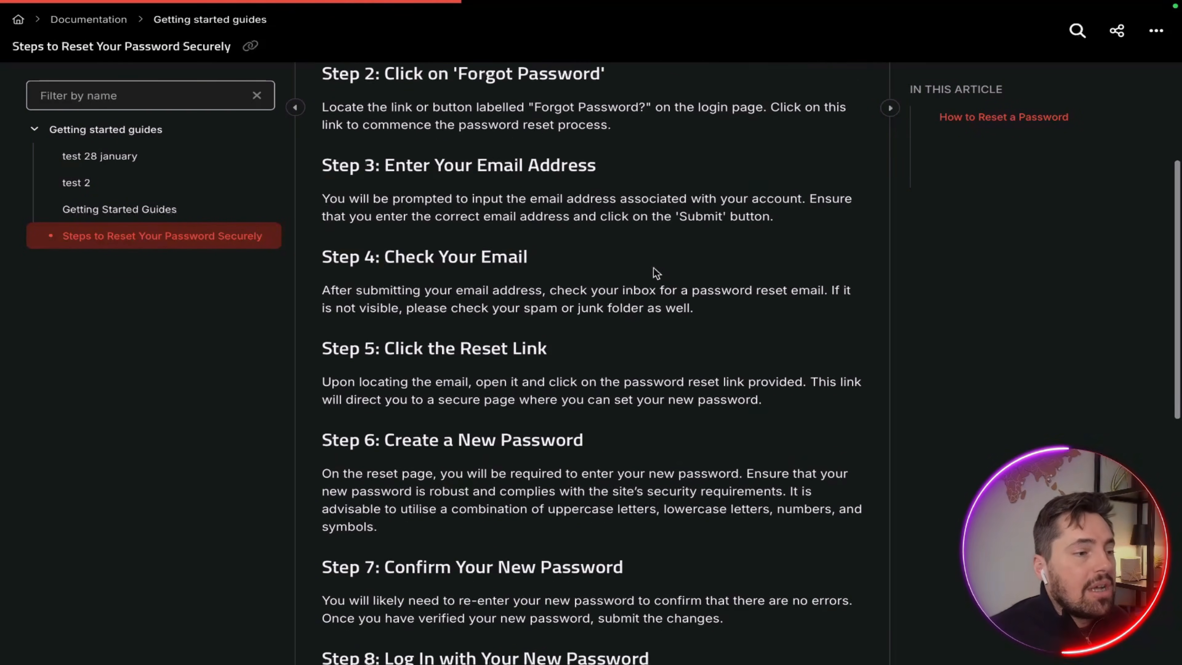
scroll(656, 273, down, 5)
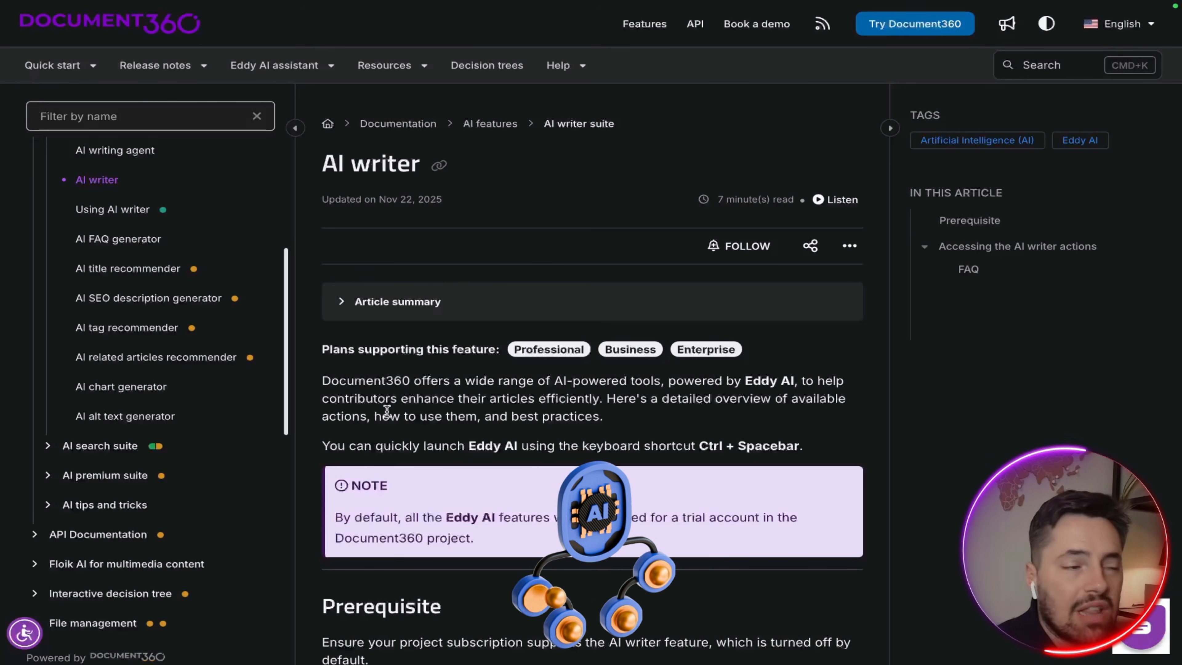
- Skim the introduction and supported plans on the AI writer page of the Document360 documentation
scroll(387, 411, down, 3)
scroll(387, 411, down, 5)
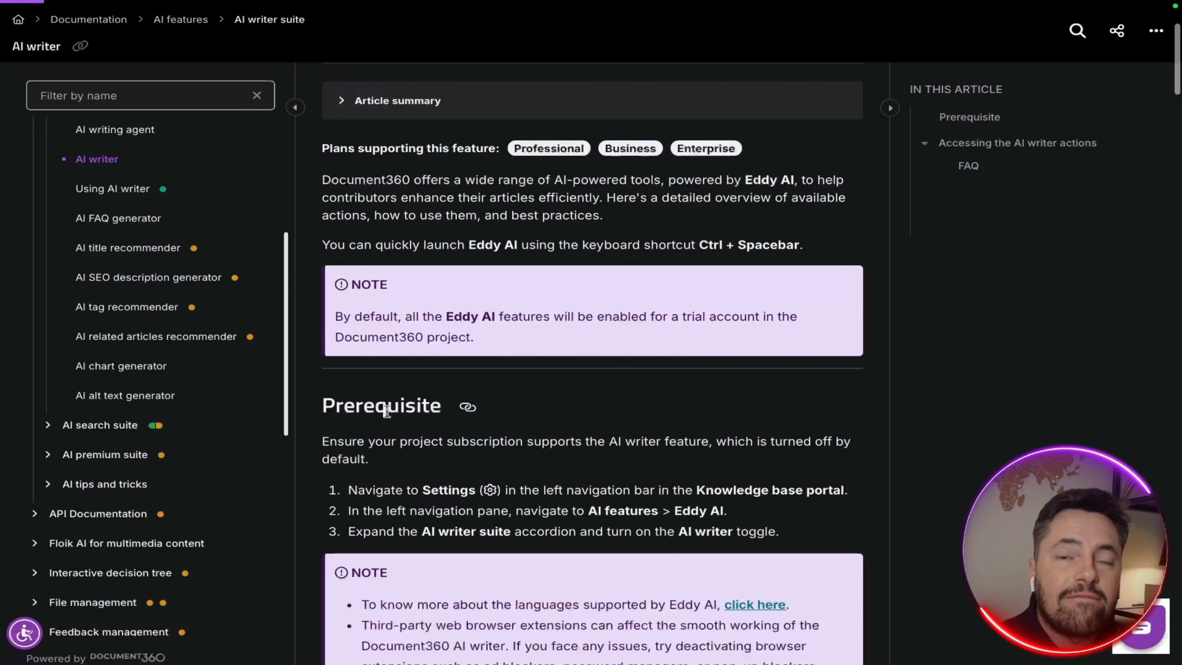
scroll(387, 411, down, 1)
scroll(388, 414, up, 2)
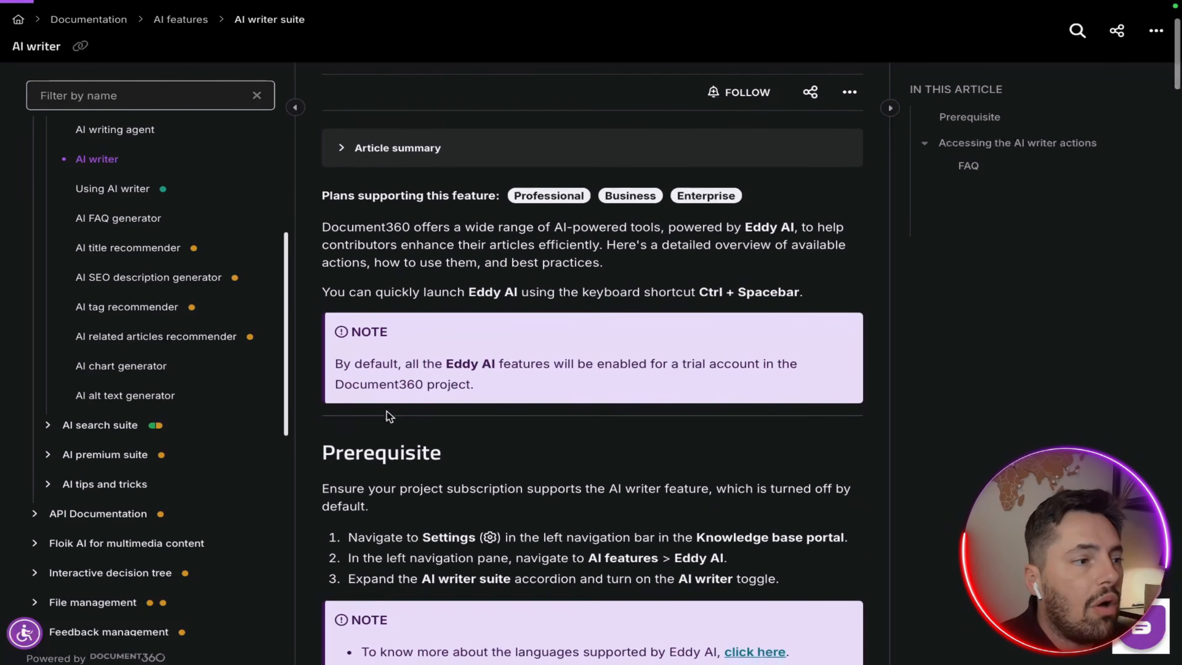
scroll(387, 411, up, 3)
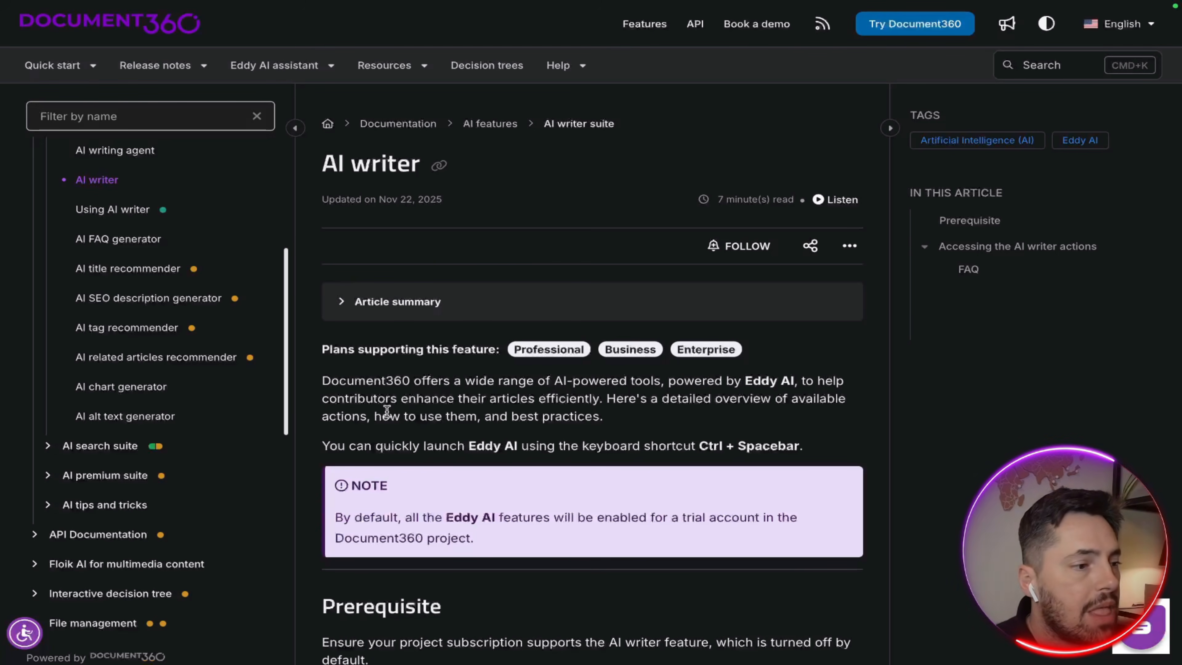
- Read the AI writer documentation on prerequisites, ways to access the writer and options for handling generated content
scroll(387, 411, down, 5)
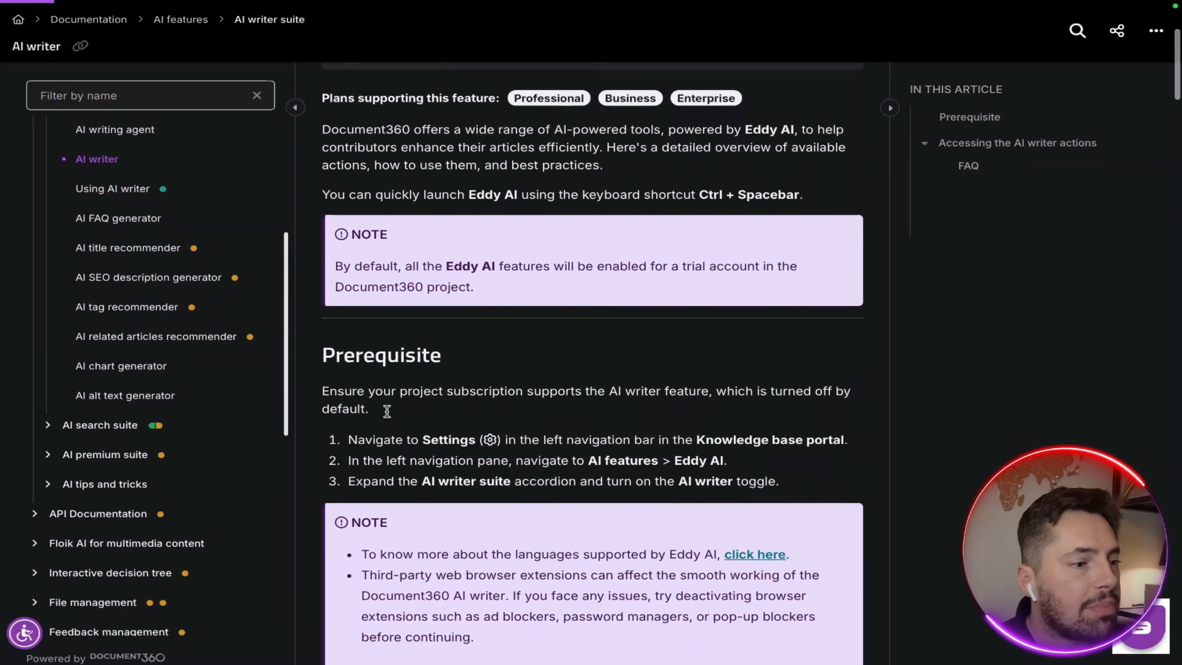
scroll(387, 411, down, 3)
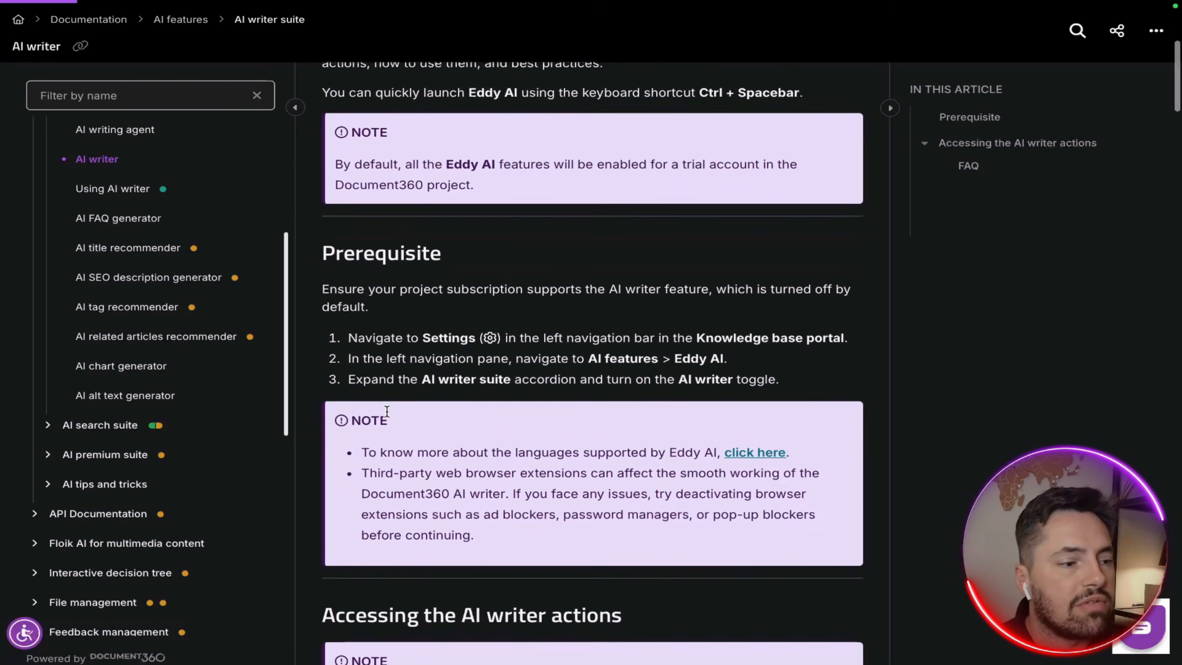
scroll(386, 410, down, 5)
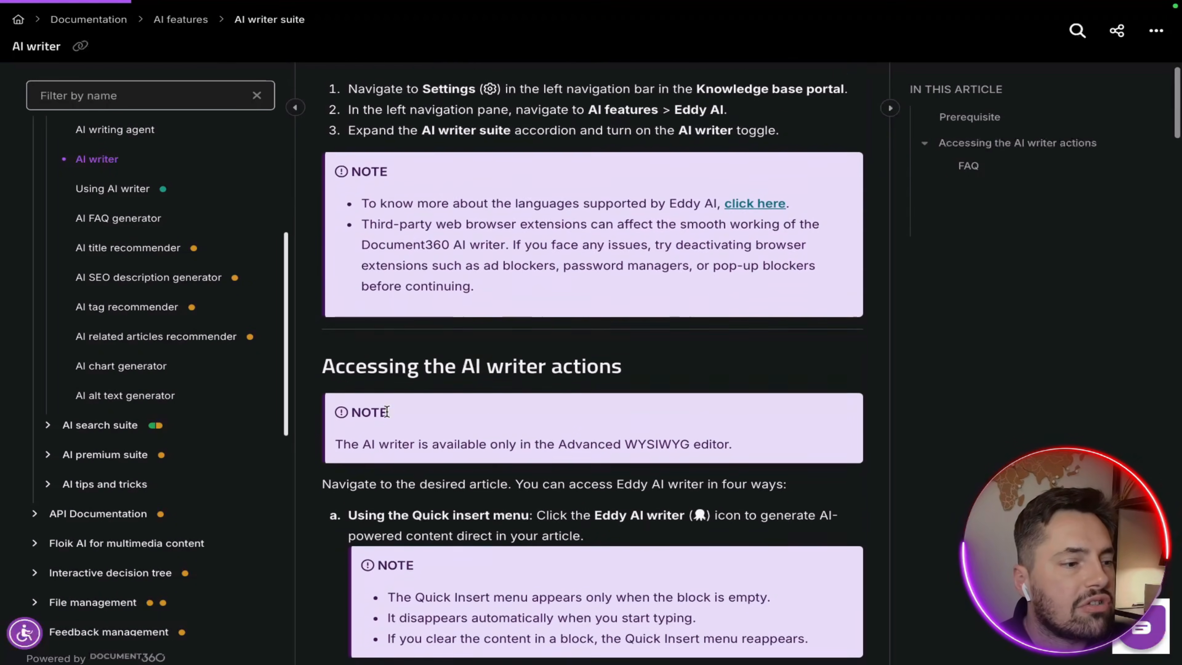
scroll(386, 411, down, 4)
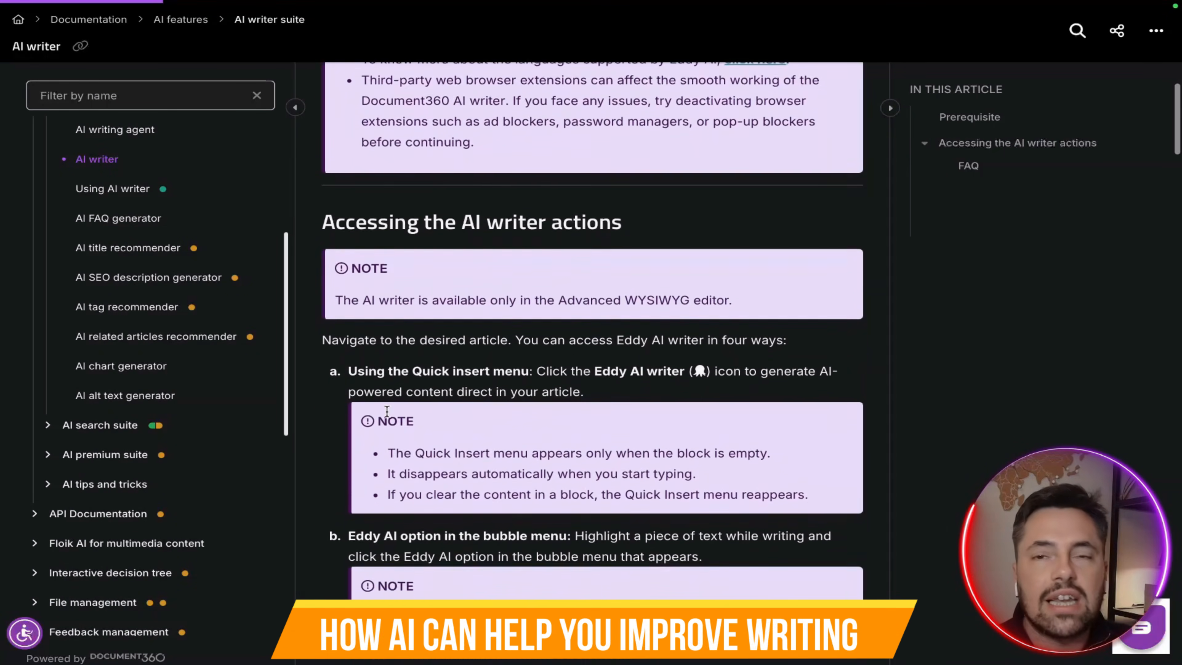
scroll(387, 411, down, 3)
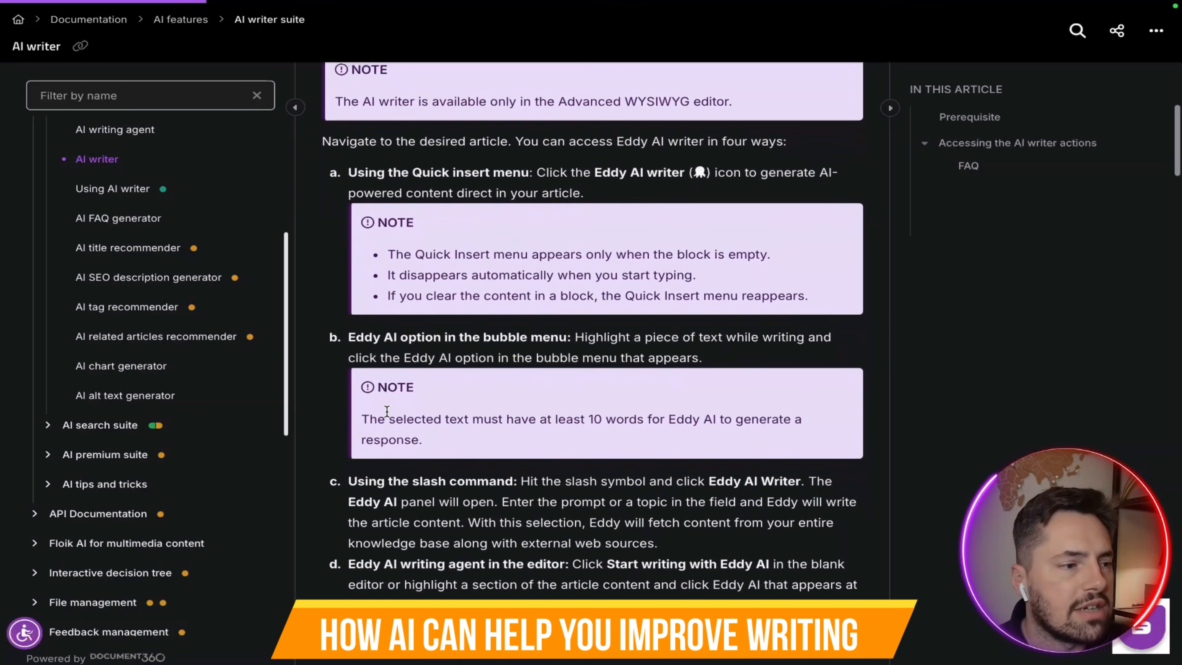
scroll(387, 410, down, 6)
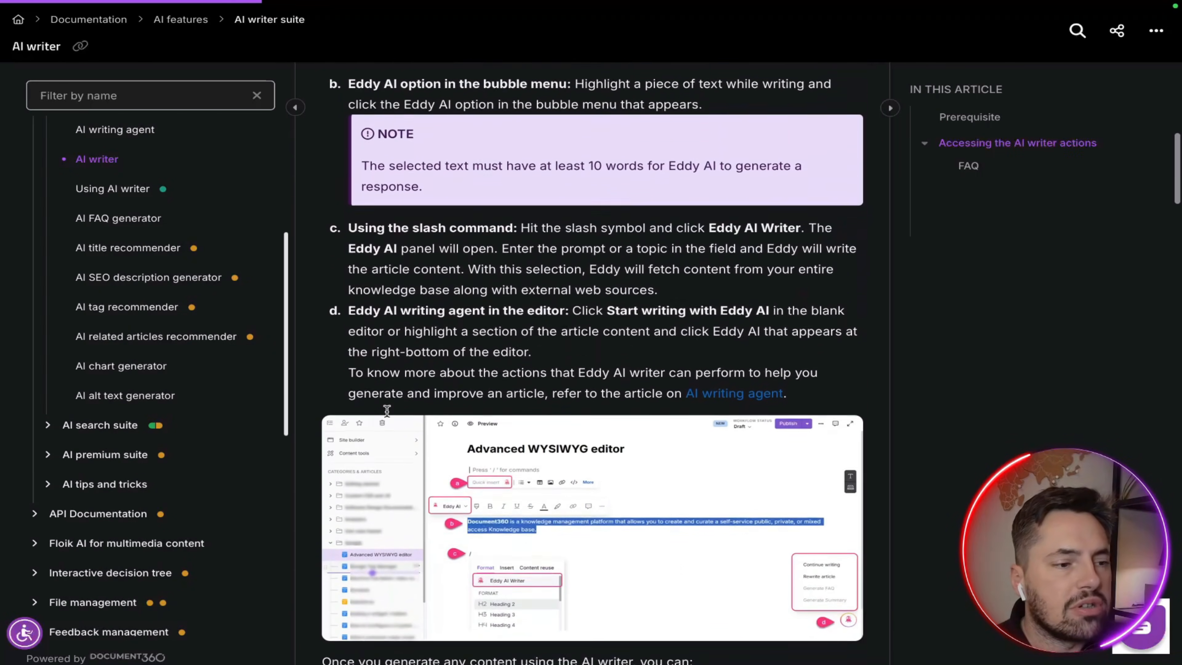
scroll(387, 411, down, 1)
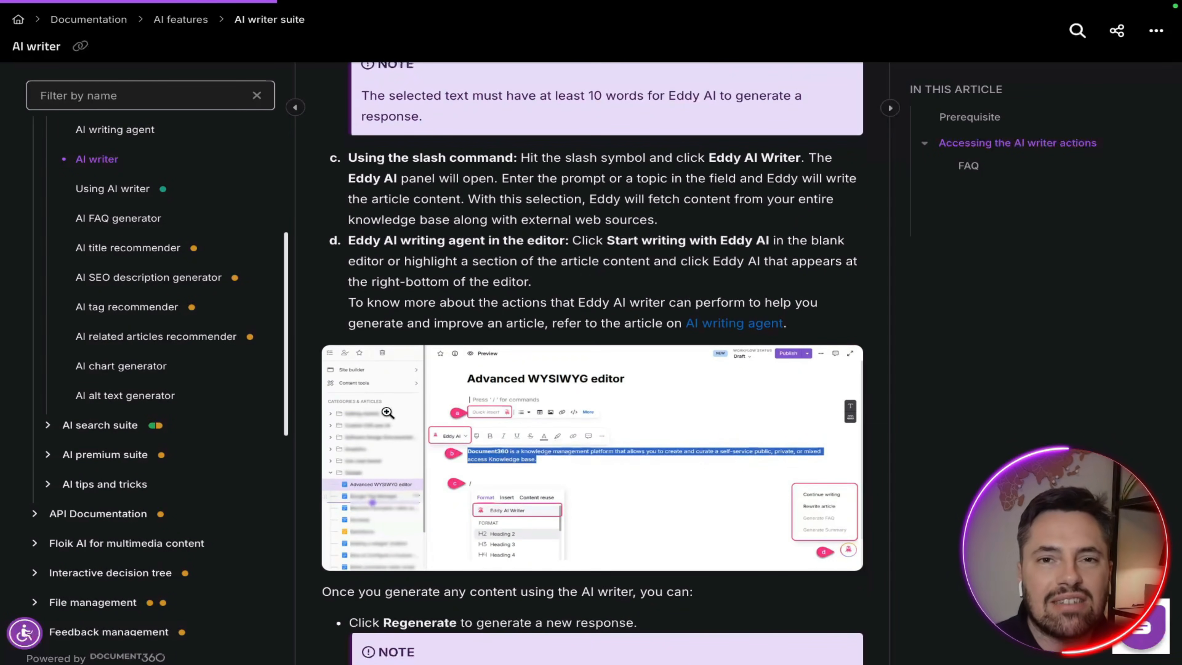
scroll(386, 412, down, 3)
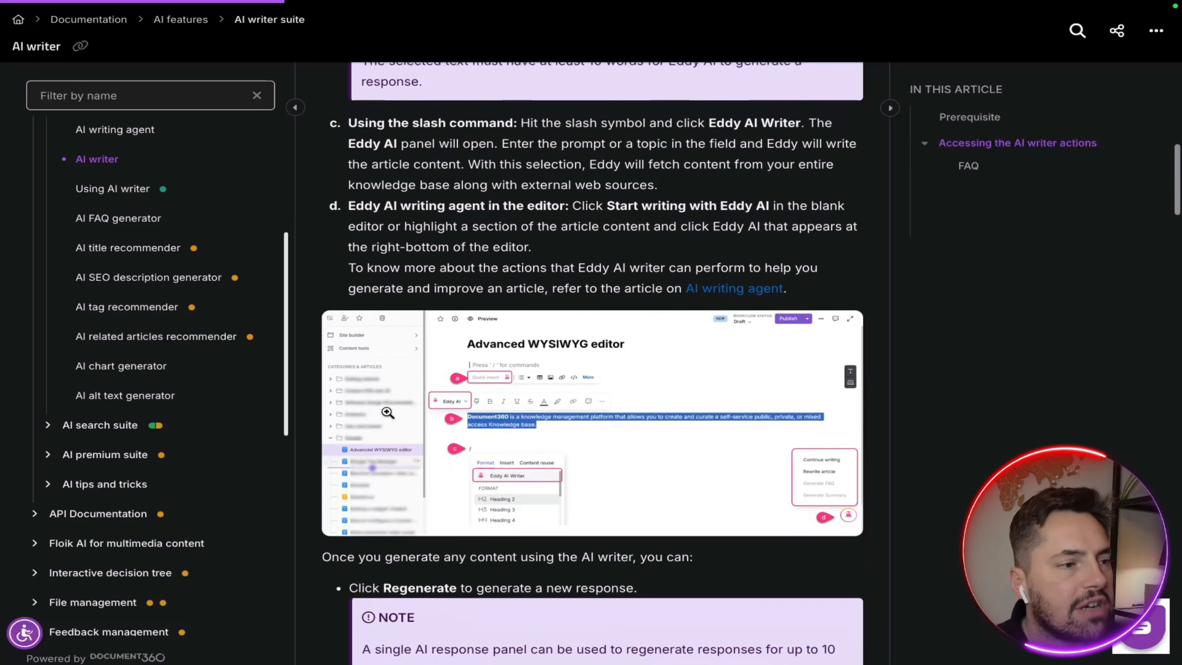
scroll(387, 412, down, 6)
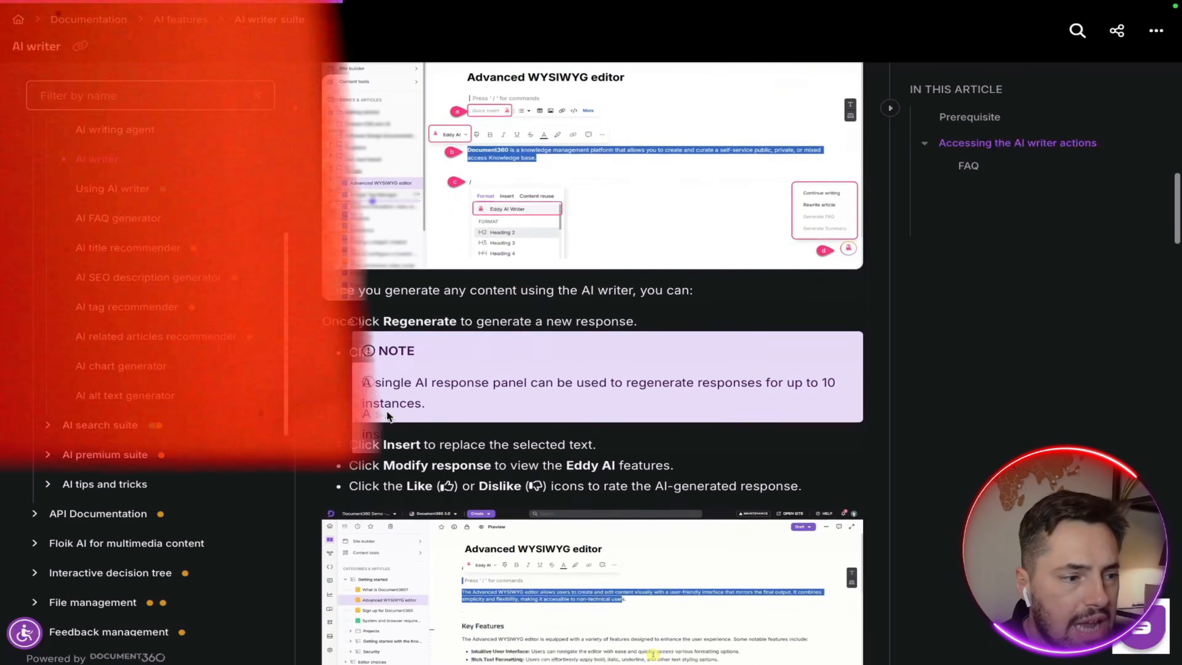
scroll(387, 415, down, 5)
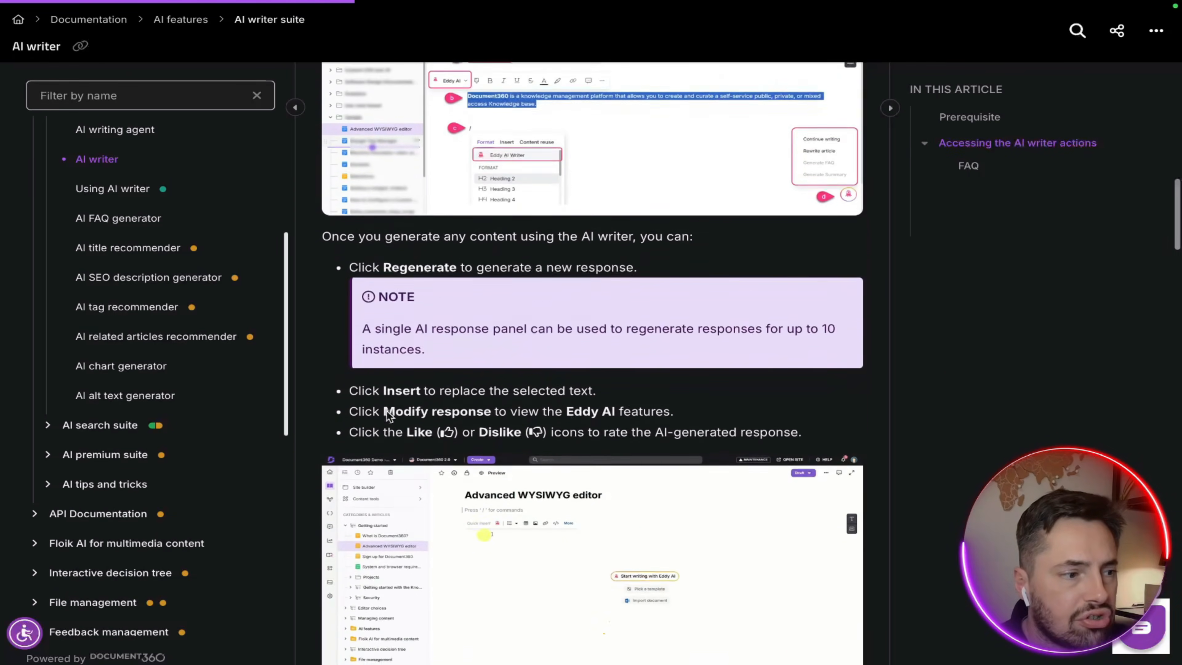
scroll(387, 415, down, 1)
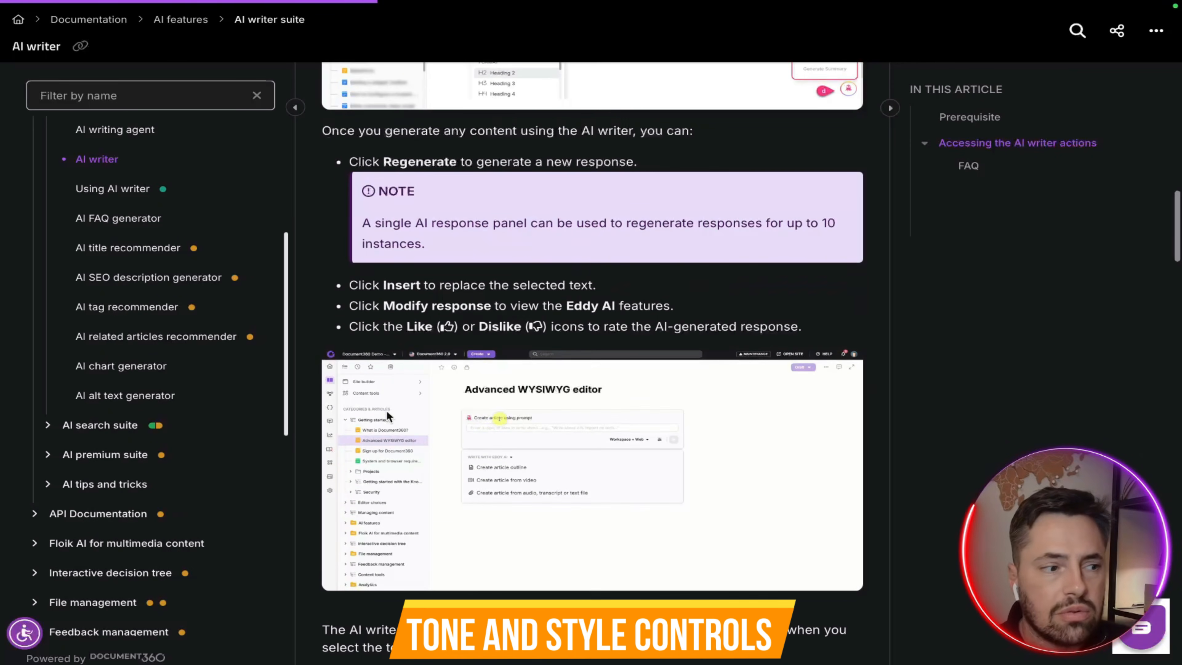
- Read past the generated-content options to the list of AI writer actions available for selected text
scroll(386, 413, down, 4)
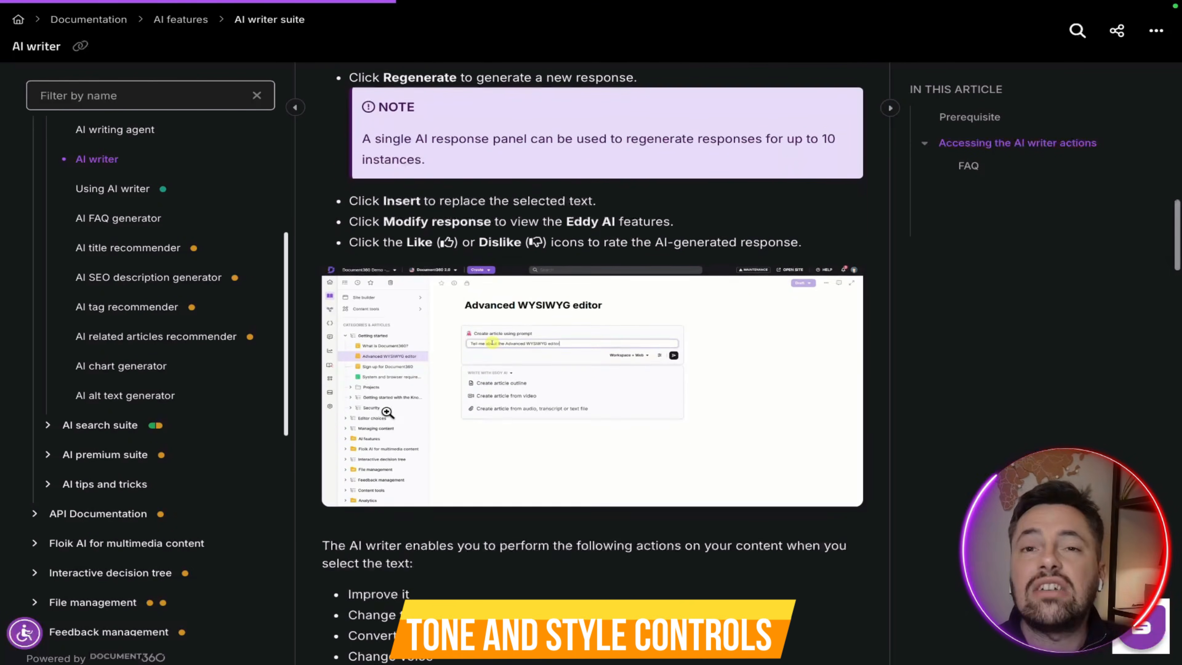
scroll(386, 412, down, 2)
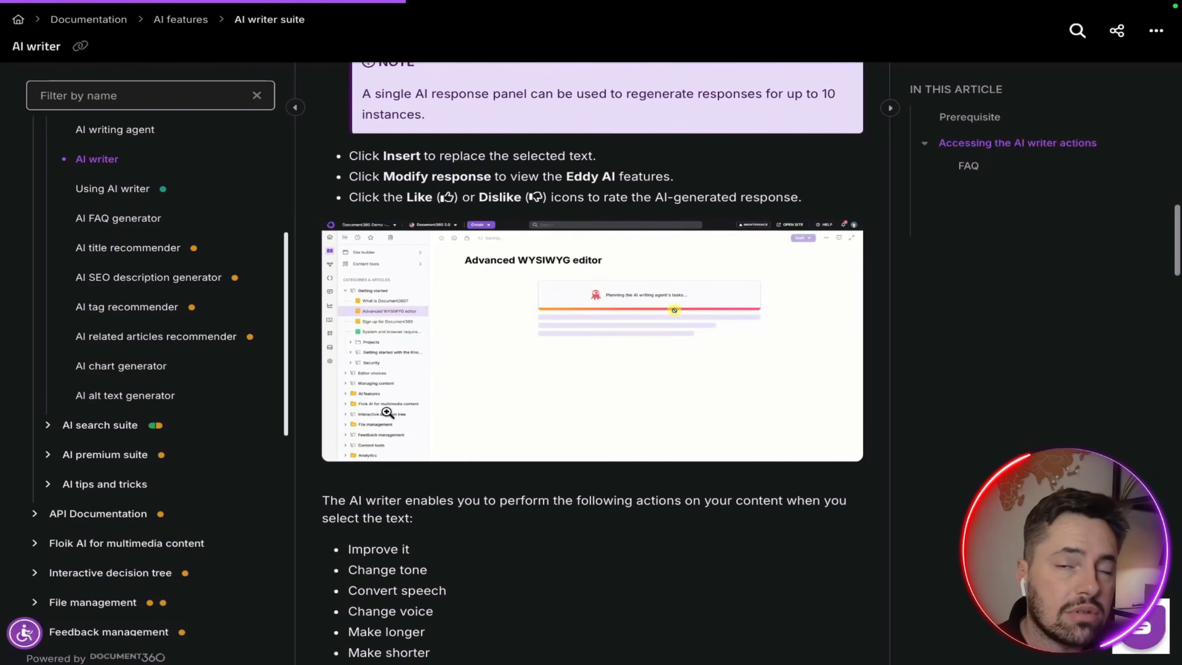
scroll(387, 412, down, 5)
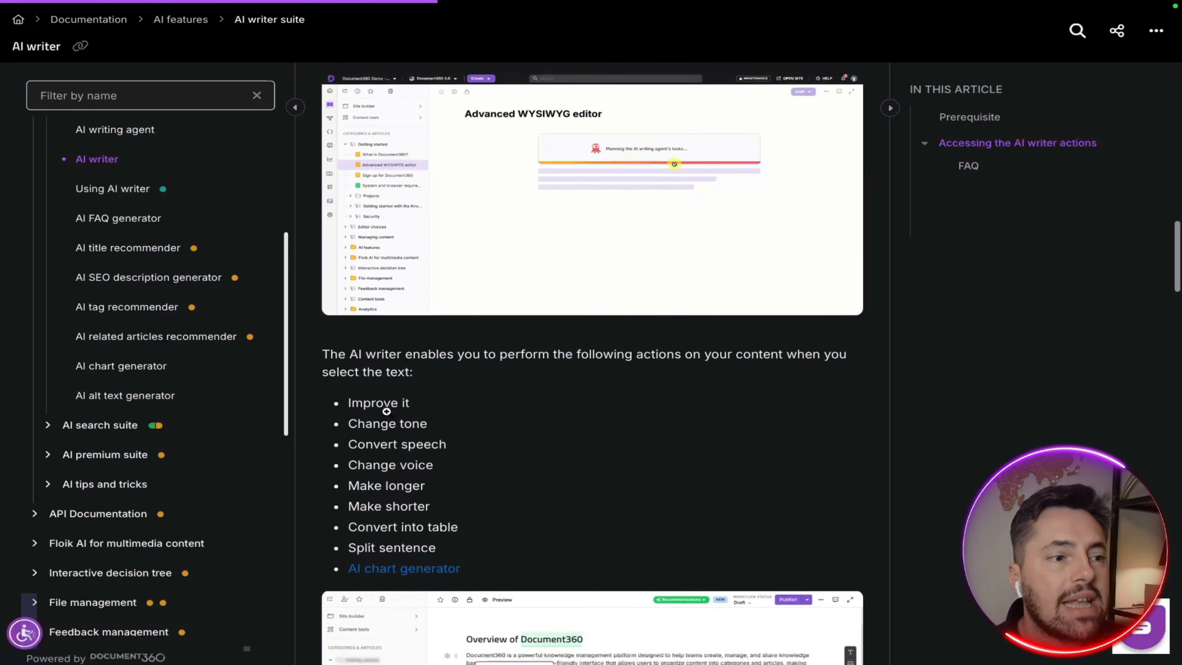
scroll(387, 412, down, 2)
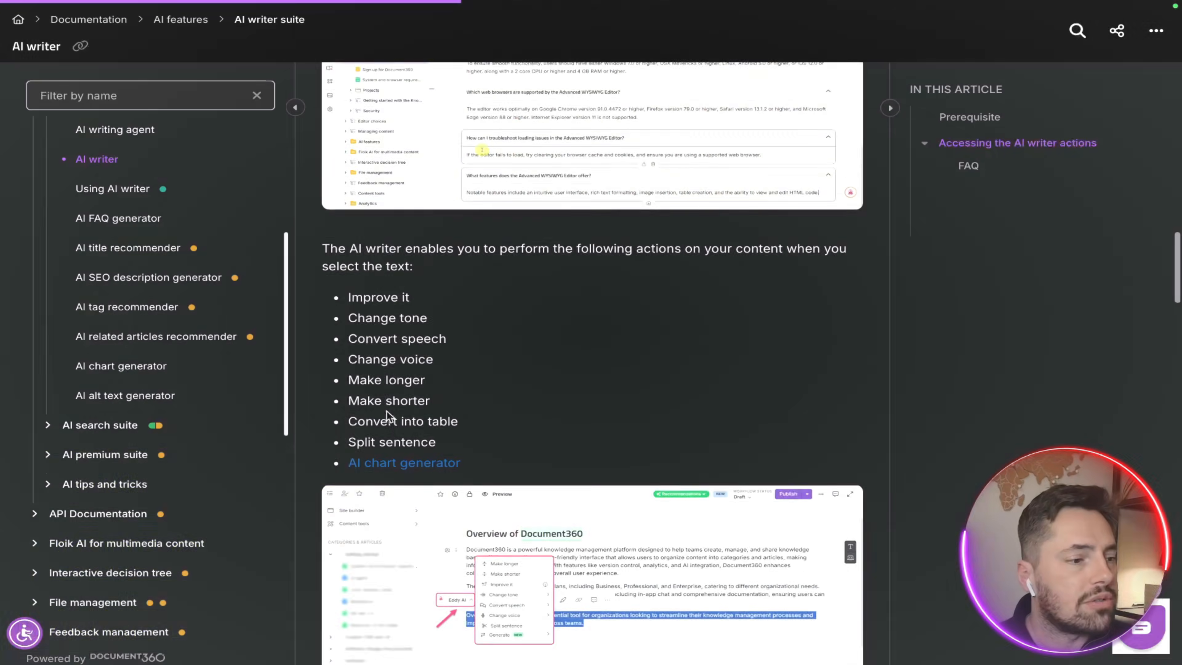
scroll(388, 413, down, 2)
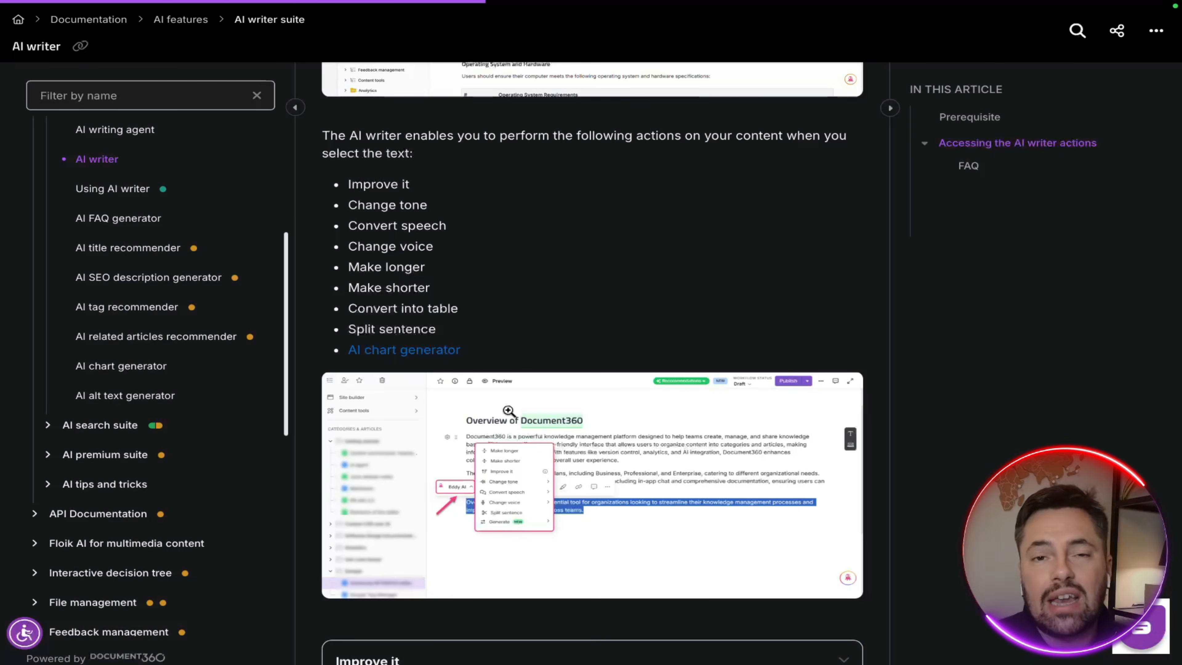
- Examine the example image of the Eddy AI menu and the collapsible sections explaining each text action
scroll(509, 410, down, 3)
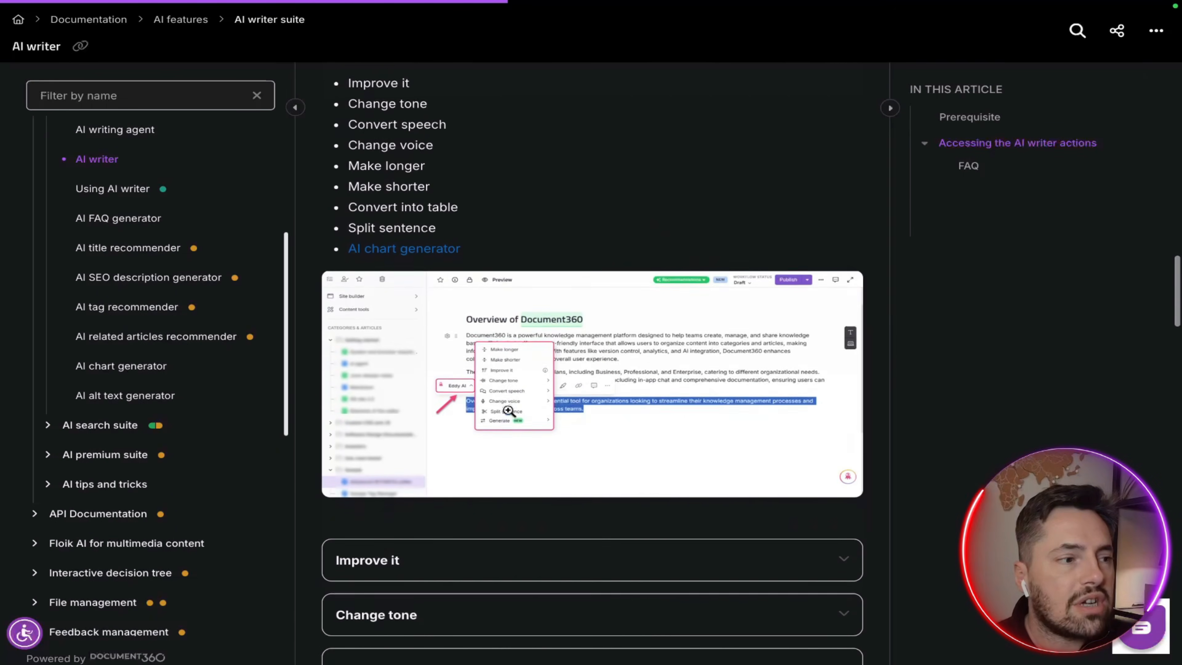
scroll(508, 411, down, 2)
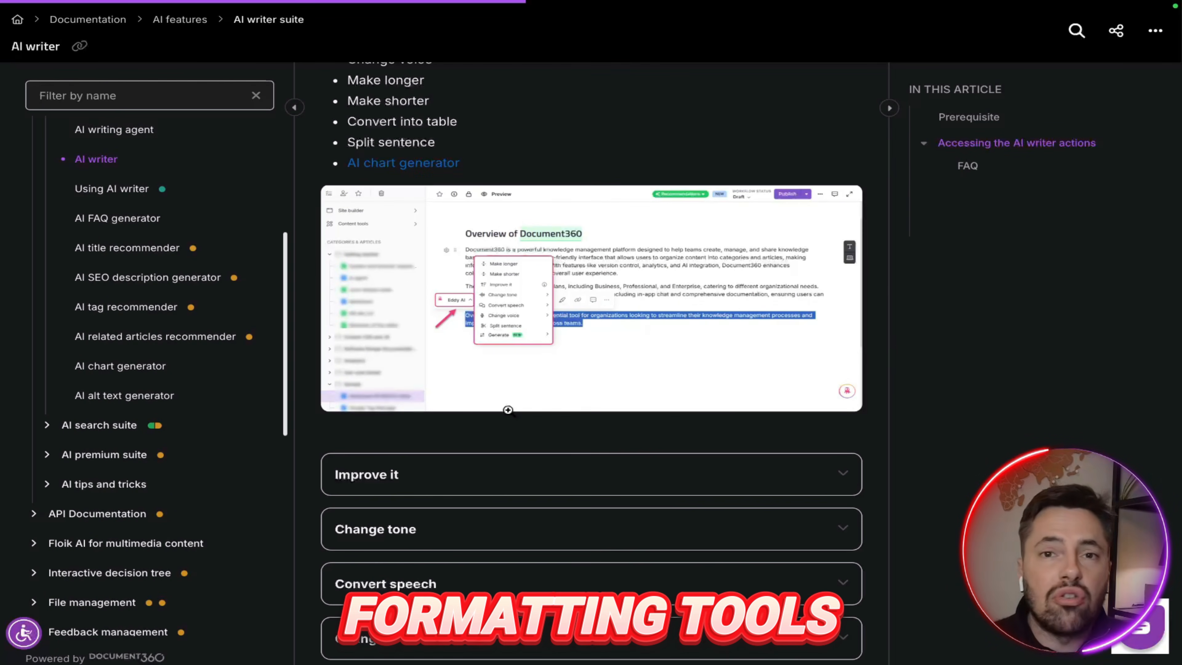
scroll(508, 410, down, 3)
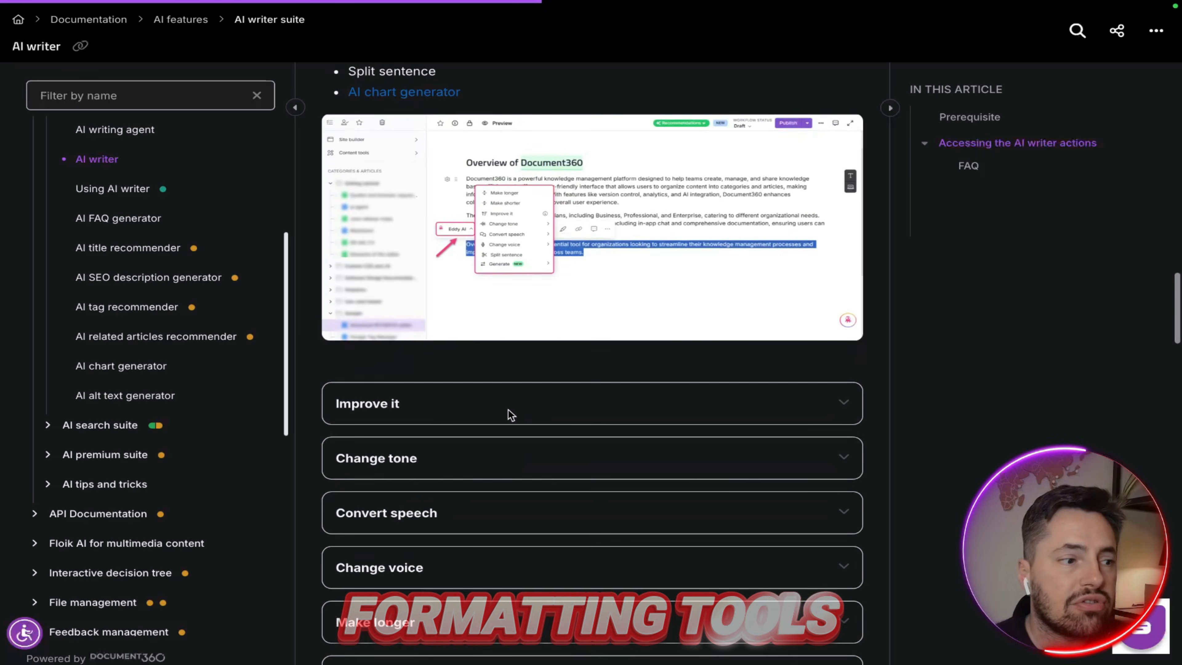
scroll(508, 410, down, 2)
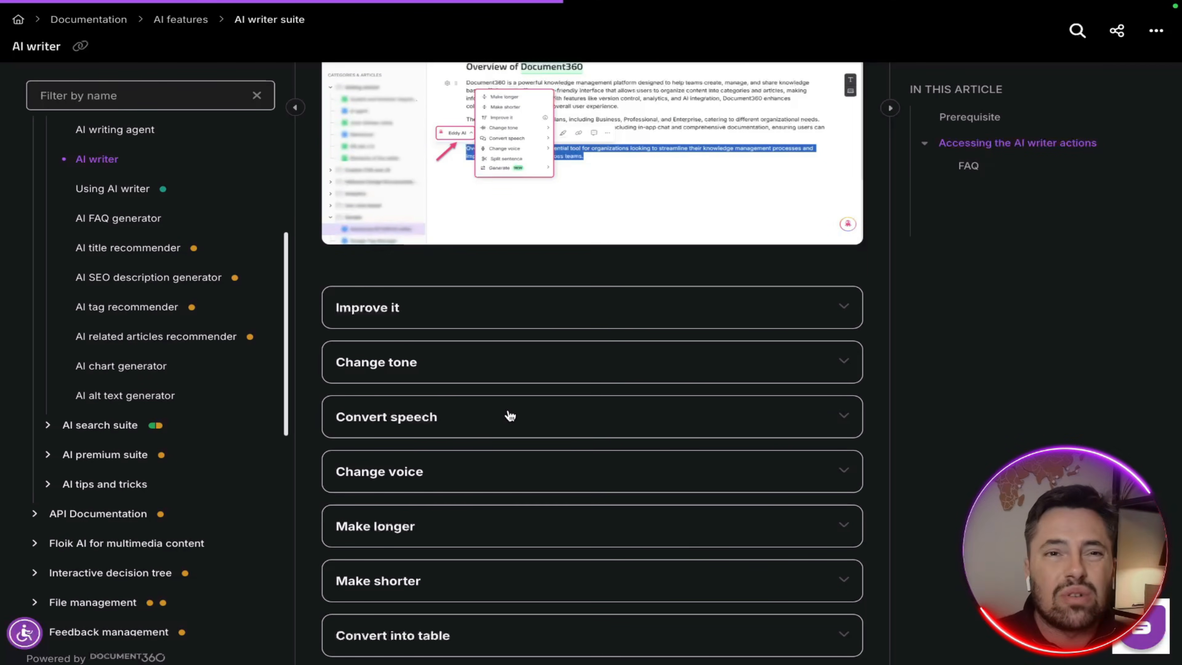
scroll(510, 416, down, 4)
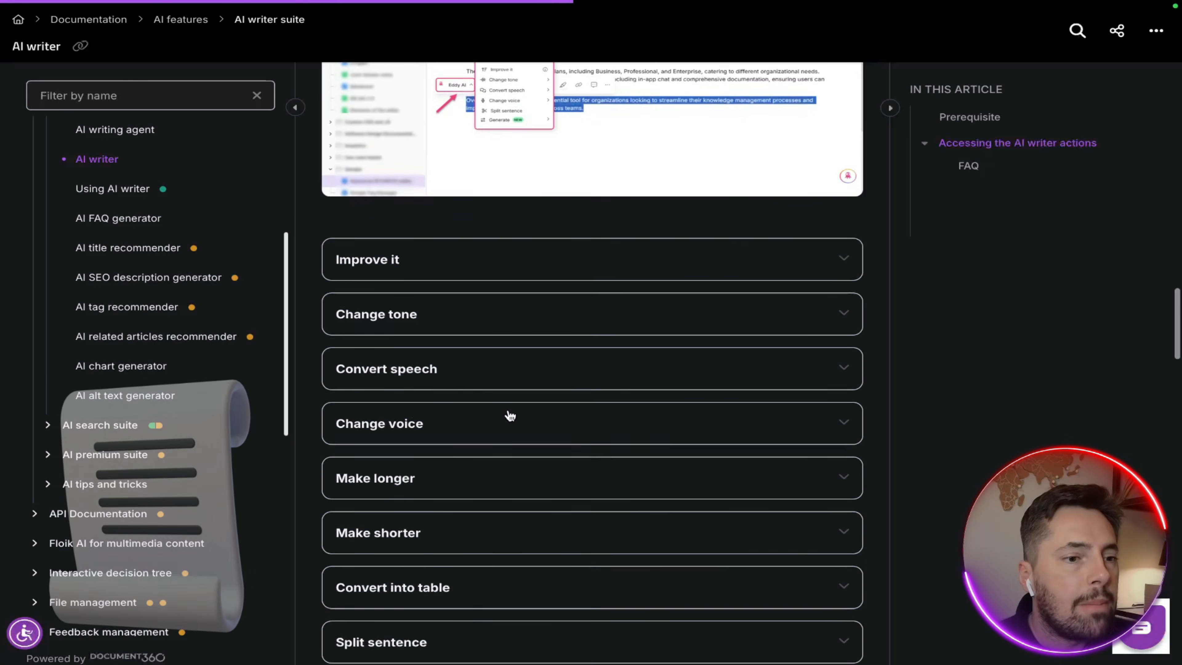
- Expand the Split sentence section and read its description, example and best practice
scroll(510, 416, down, 3)
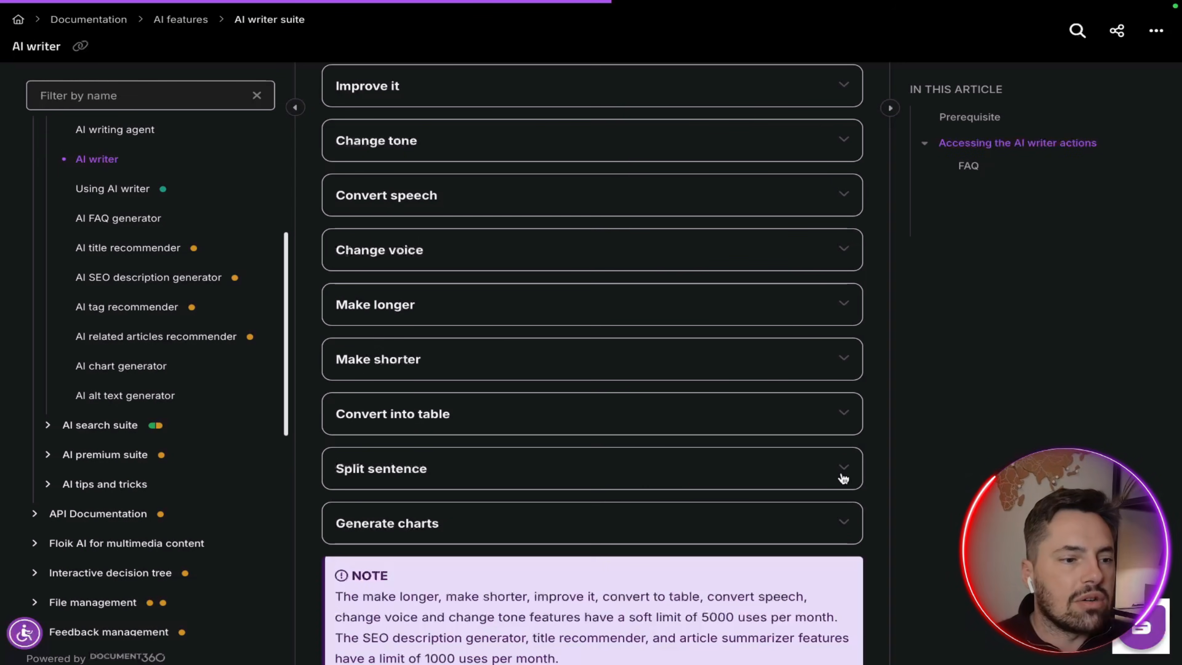
click(843, 468)
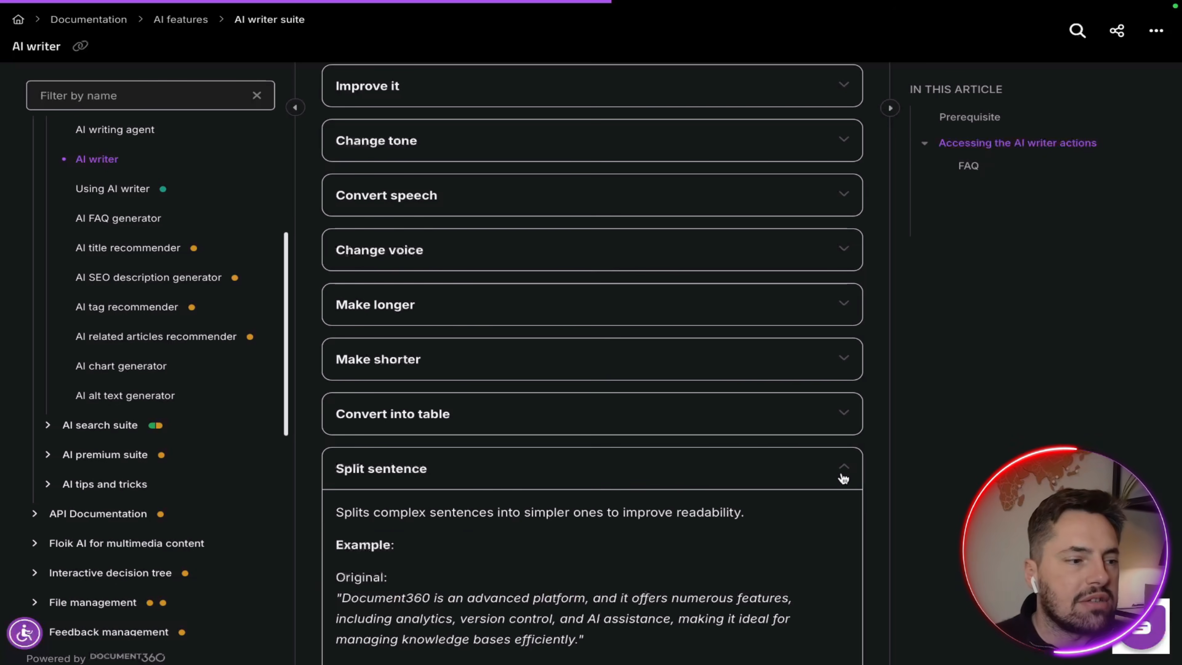
scroll(843, 478, down, 5)
scroll(843, 478, down, 2)
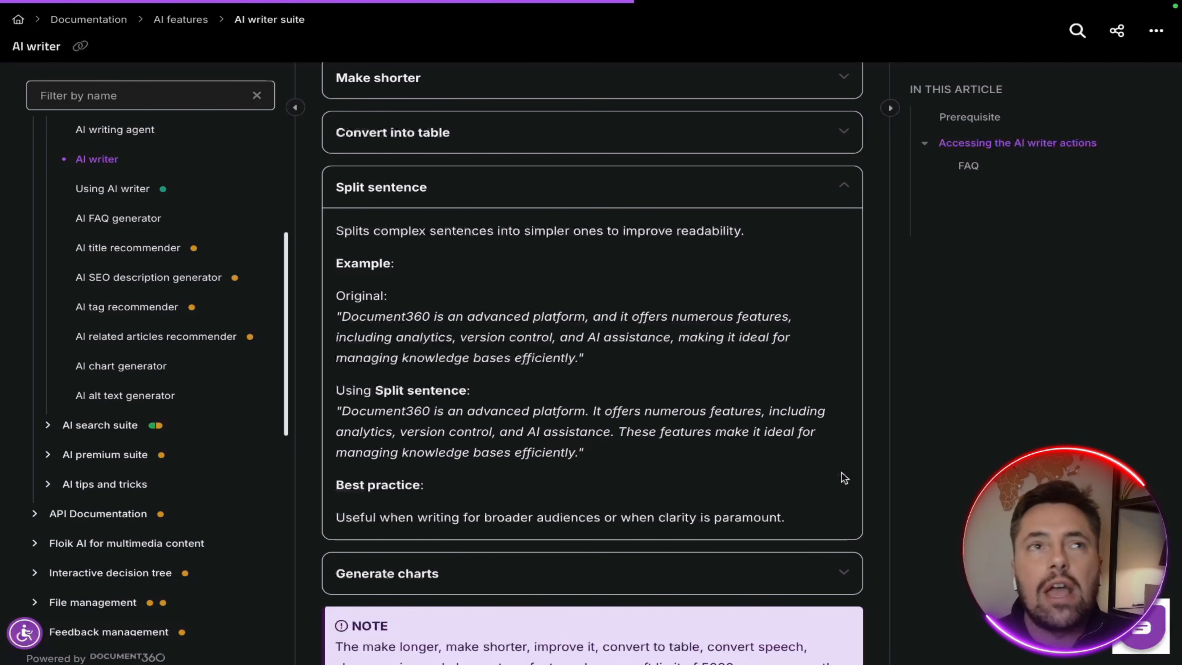
scroll(843, 478, down, 1)
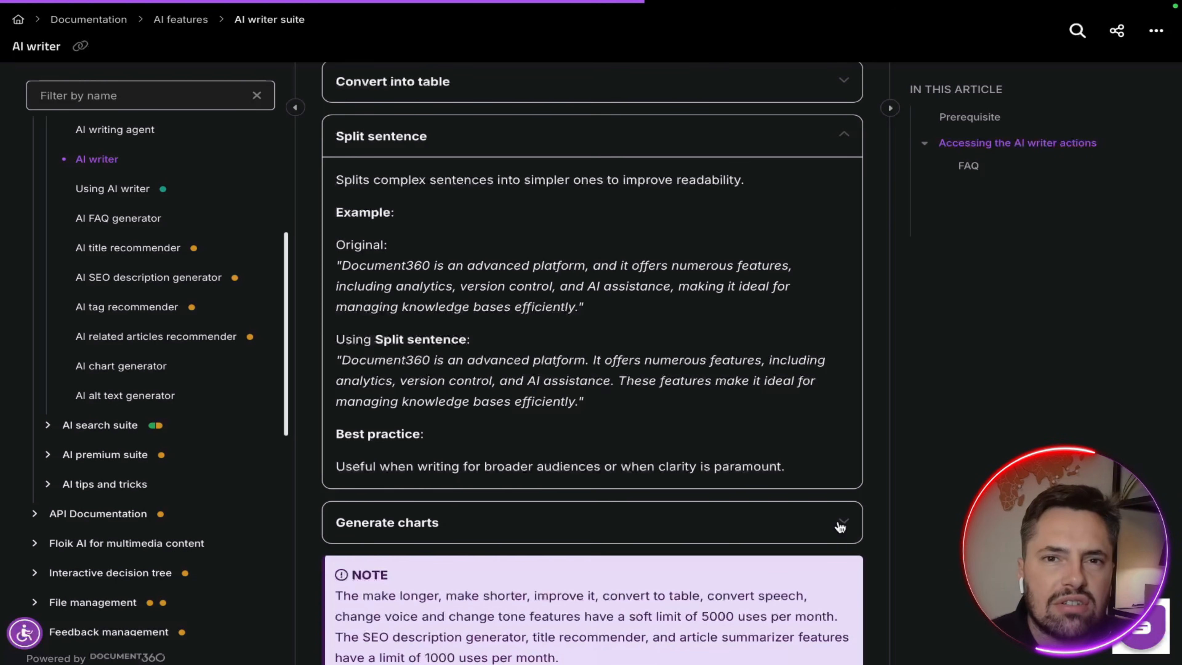
- Check the usage limits note and expand the Generate charts section to read its options and example
scroll(840, 526, down, 2)
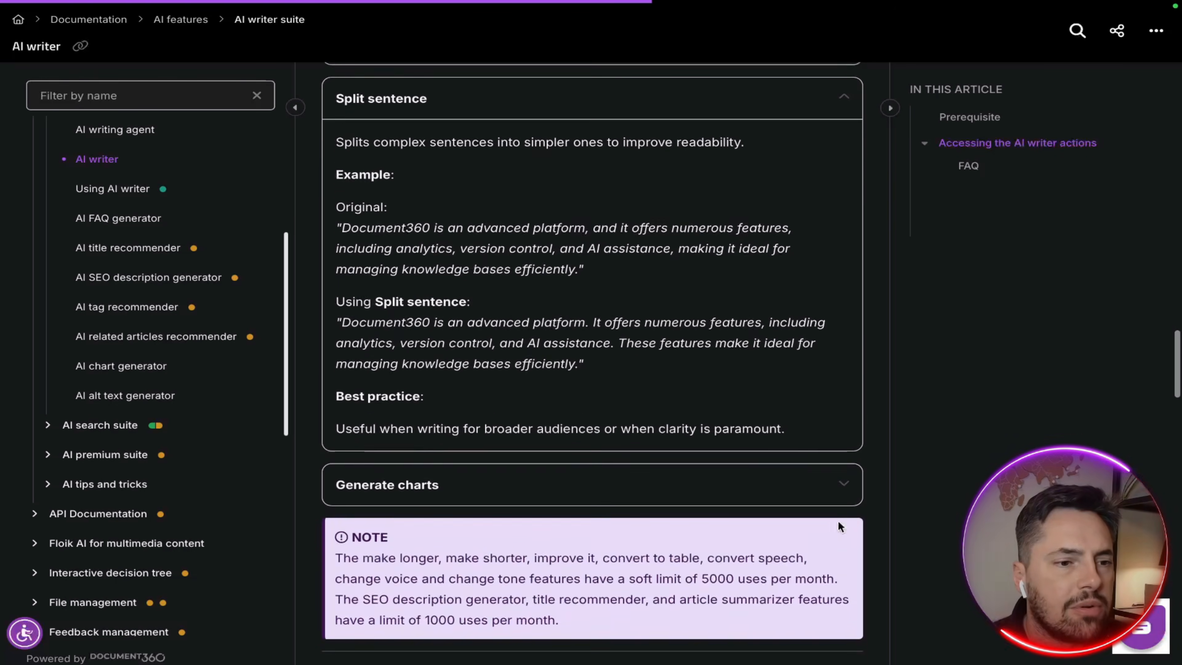
scroll(838, 521, up, 1)
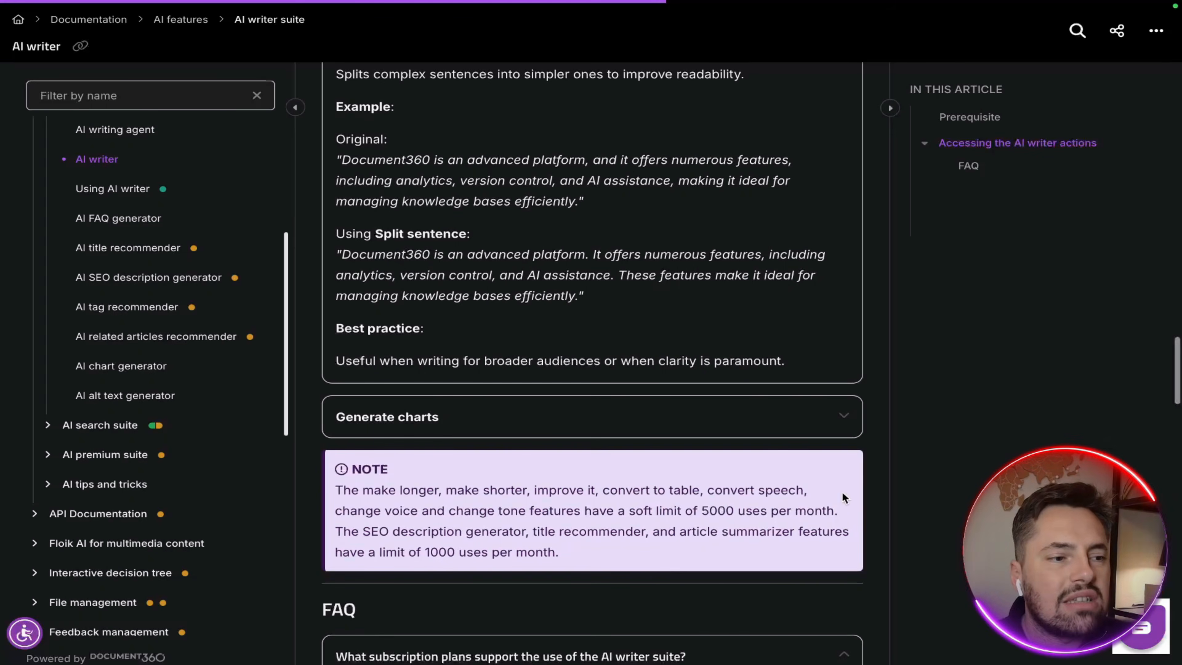
click(842, 428)
scroll(842, 428, down, 2)
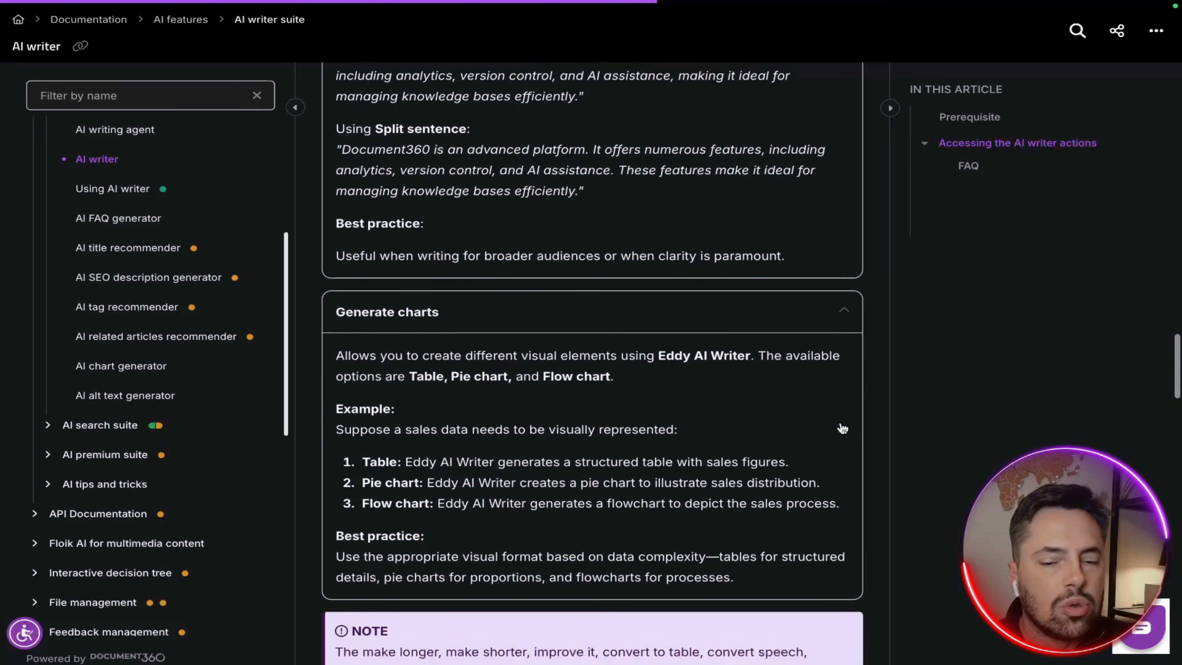